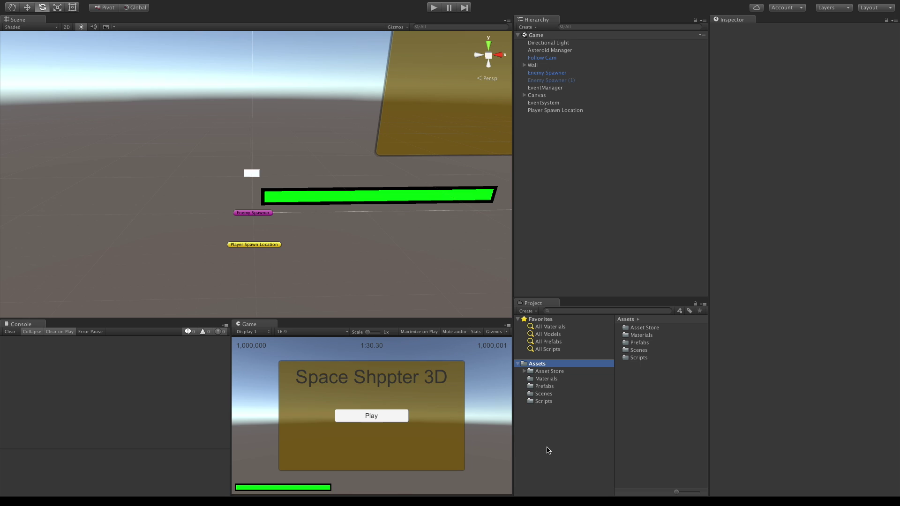
Step: Expand Asset Store > Skyboxes, open PurpleNebula and select its skybox material
{"action": "left_click", "coordinate": [523, 371]}
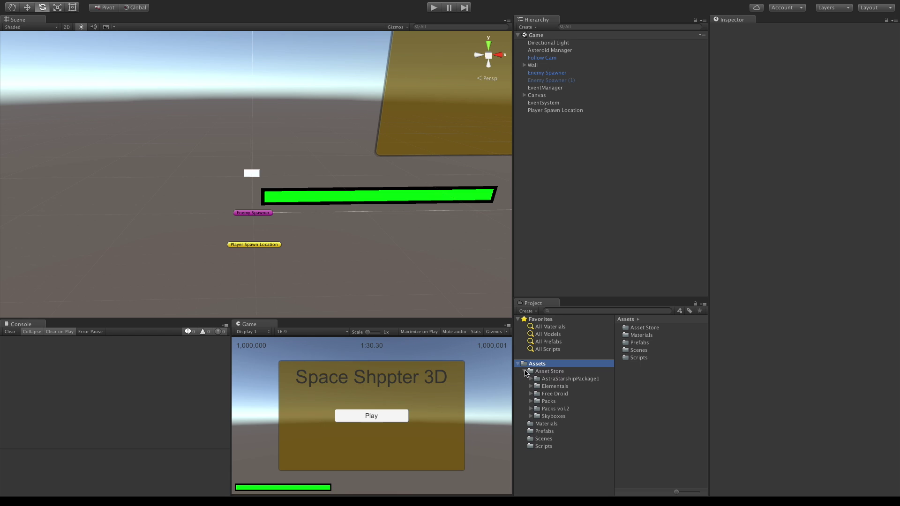
{"action": "left_click", "coordinate": [553, 416]}
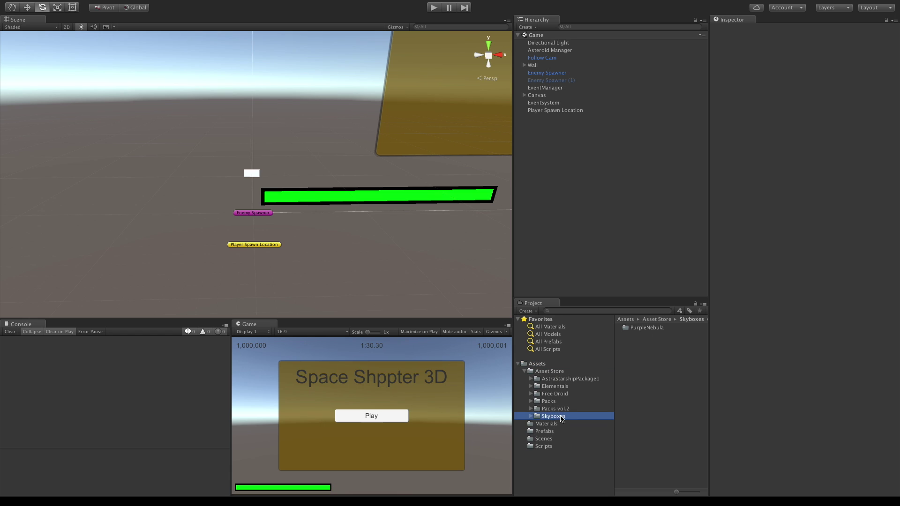
{"action": "left_click", "coordinate": [531, 416]}
{"action": "left_click", "coordinate": [570, 424]}
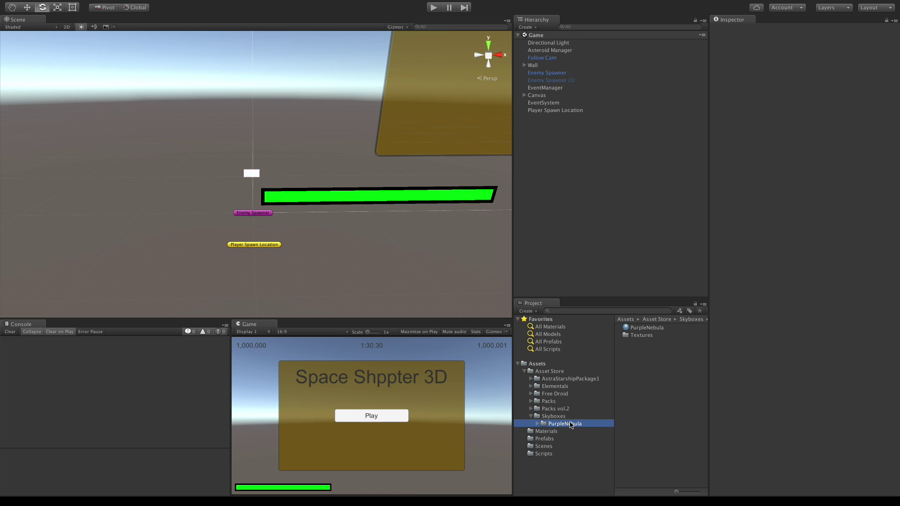
{"action": "left_click", "coordinate": [645, 328]}
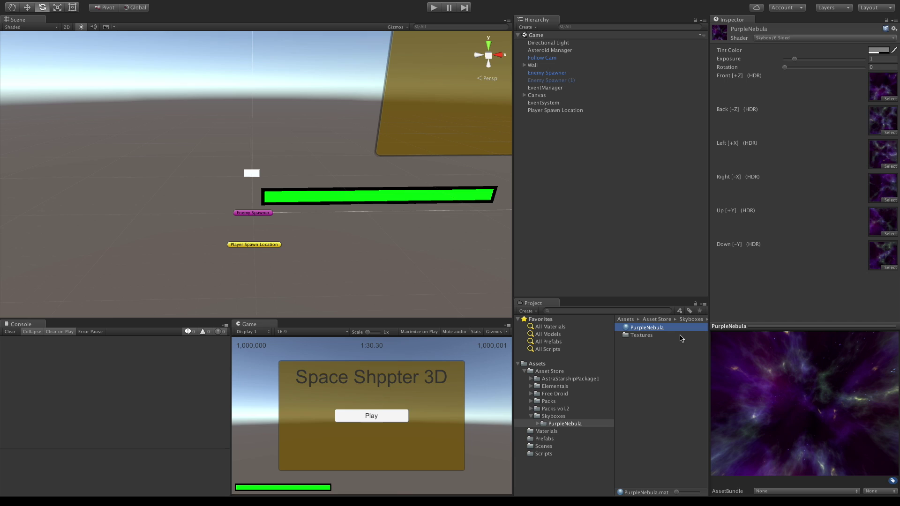
Step: Browse PurpleNebula's Textures, viewing Up_MauveSpaceBox, then return to the PurpleNebula folder
{"action": "left_click", "coordinate": [643, 336]}
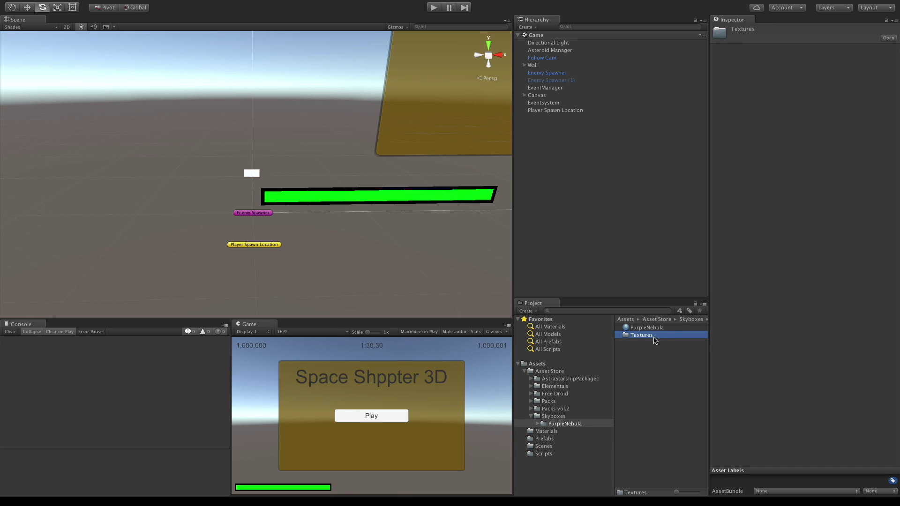
{"action": "double_click", "coordinate": [654, 335]}
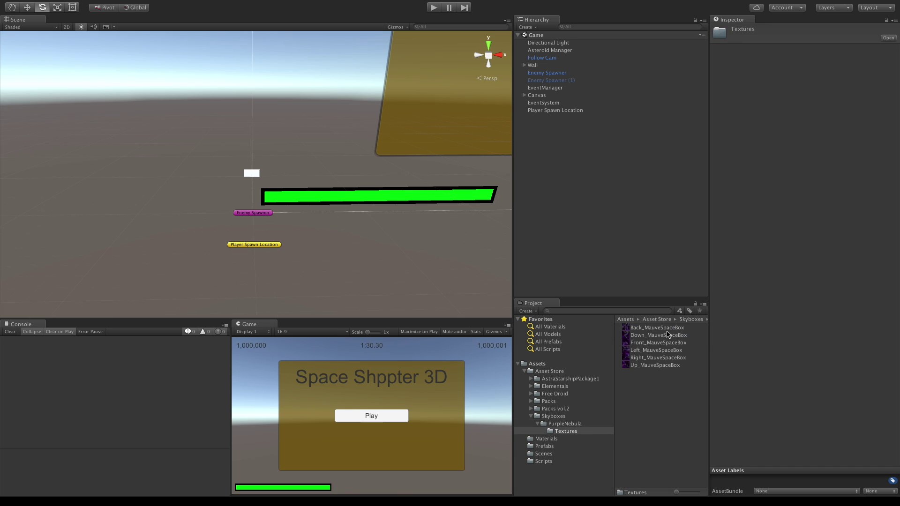
{"action": "left_click", "coordinate": [661, 359]}
{"action": "left_click", "coordinate": [662, 365]}
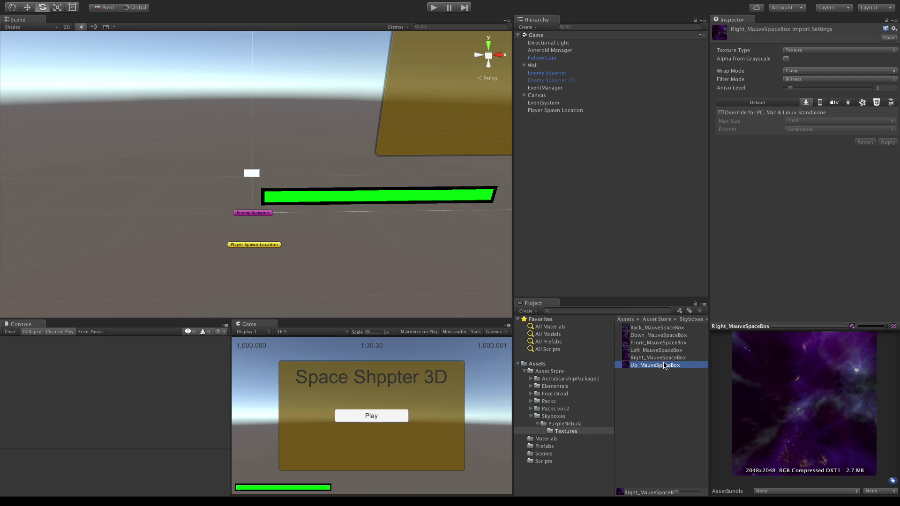
{"action": "left_click", "coordinate": [564, 424]}
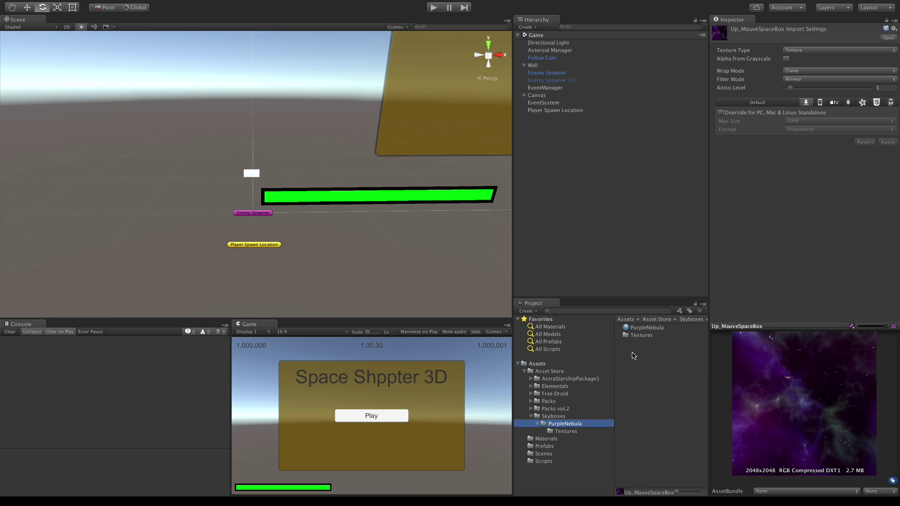
Step: Apply the PurpleNebula skybox to the scene and set its material Rotation to 53
{"action": "left_click_drag", "start_coordinate": [652, 329], "coordinate": [317, 264]}
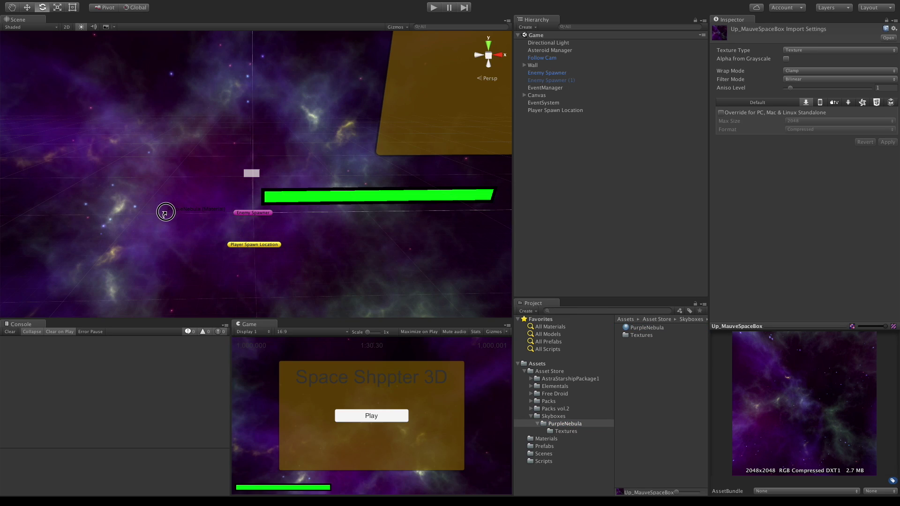
{"action": "left_click", "coordinate": [633, 329]}
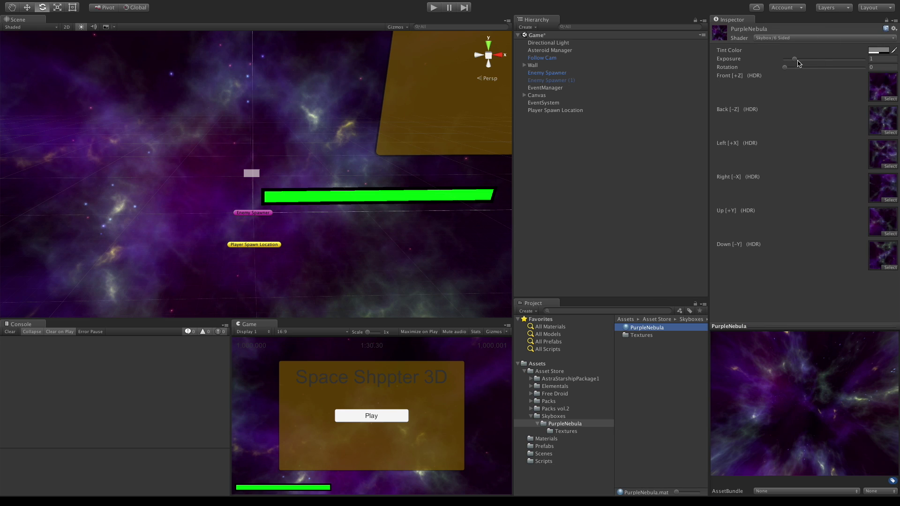
{"action": "mouse_move", "coordinate": [798, 61]}
{"action": "left_mouse_down"}
{"action": "mouse_move", "coordinate": [787, 59]}
{"action": "mouse_move", "coordinate": [795, 67]}
{"action": "left_mouse_up"}
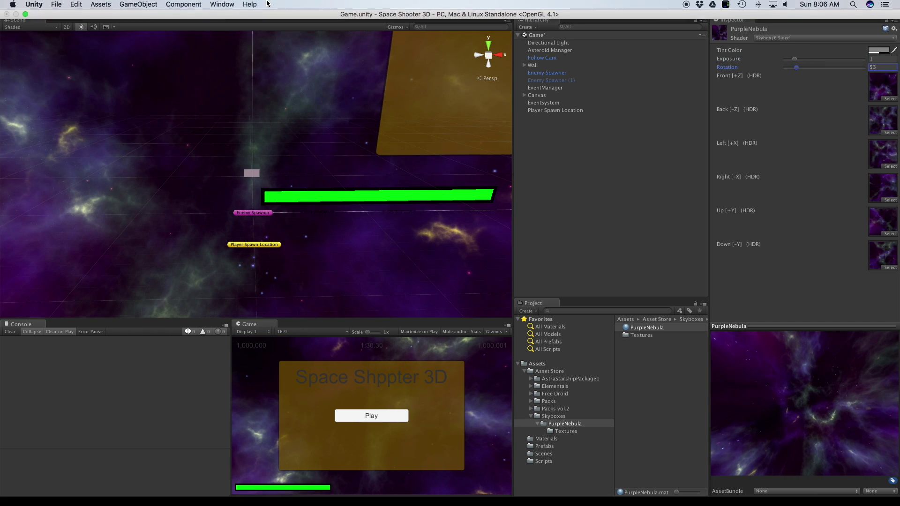
Step: Open the Lighting settings, assign Directional Light as the sun, and collapse Skyboxes
{"action": "left_click", "coordinate": [221, 4]}
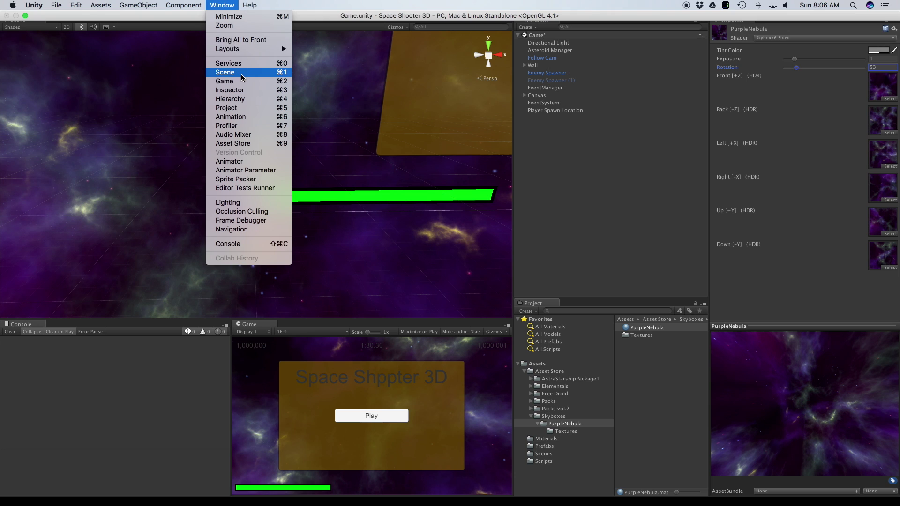
{"action": "left_click", "coordinate": [255, 202]}
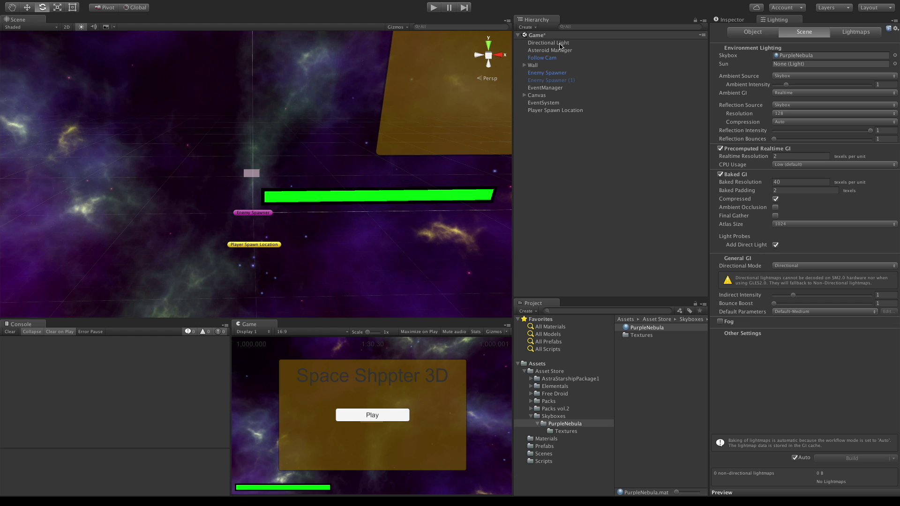
{"action": "left_click_drag", "start_coordinate": [559, 44], "coordinate": [801, 62]}
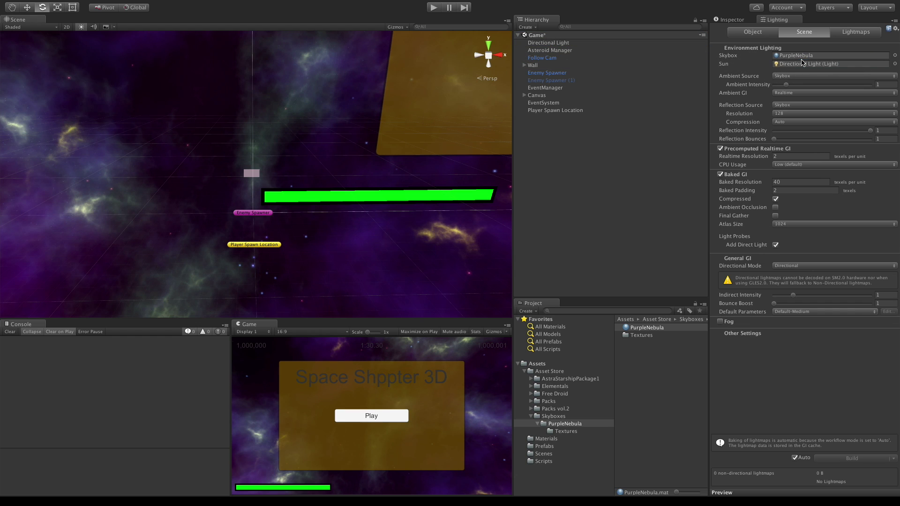
{"action": "left_click", "coordinate": [530, 416]}
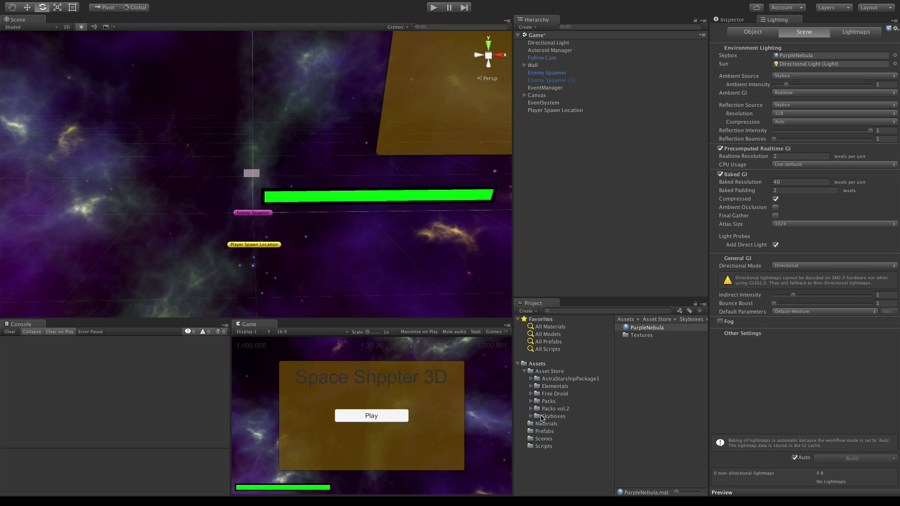
Step: Open AstraStarshipPackage1's Prefabs and preview AstraBattleship01 in the Inspector
{"action": "left_click", "coordinate": [576, 379]}
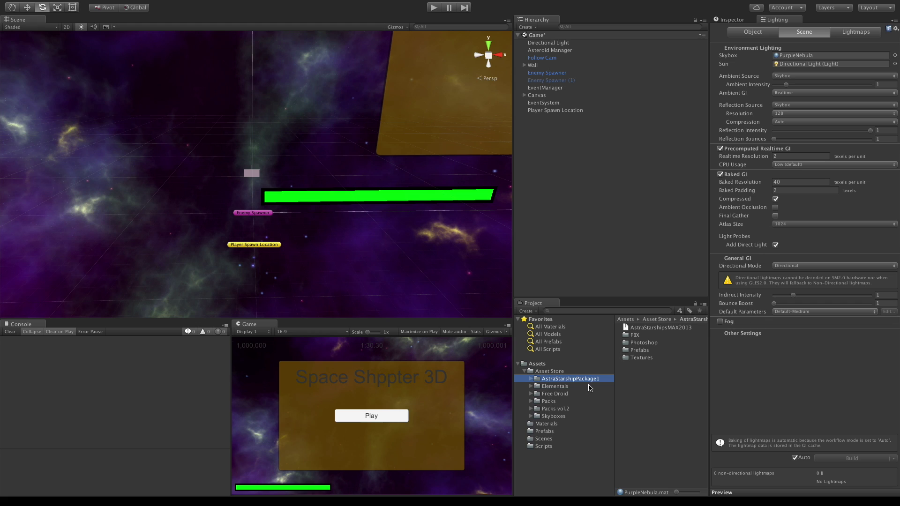
{"action": "left_click", "coordinate": [639, 350]}
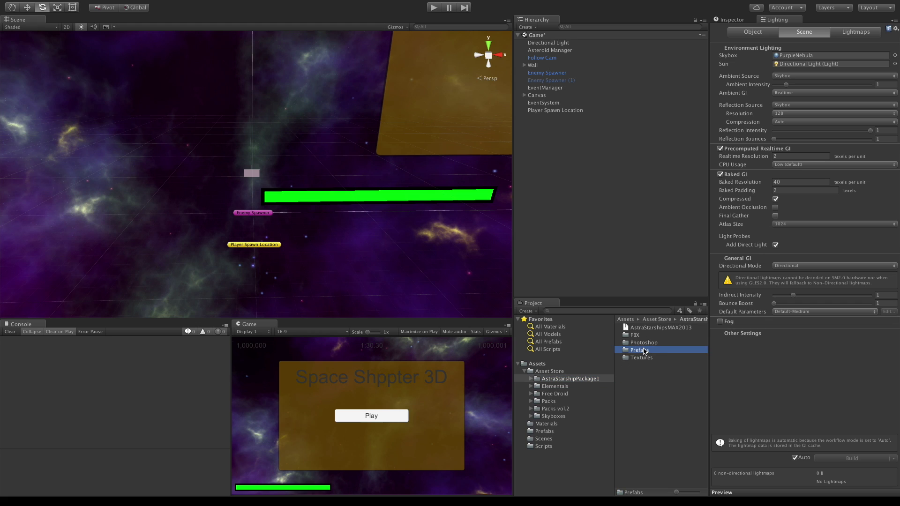
{"action": "double_click", "coordinate": [642, 351]}
{"action": "left_click", "coordinate": [734, 21]}
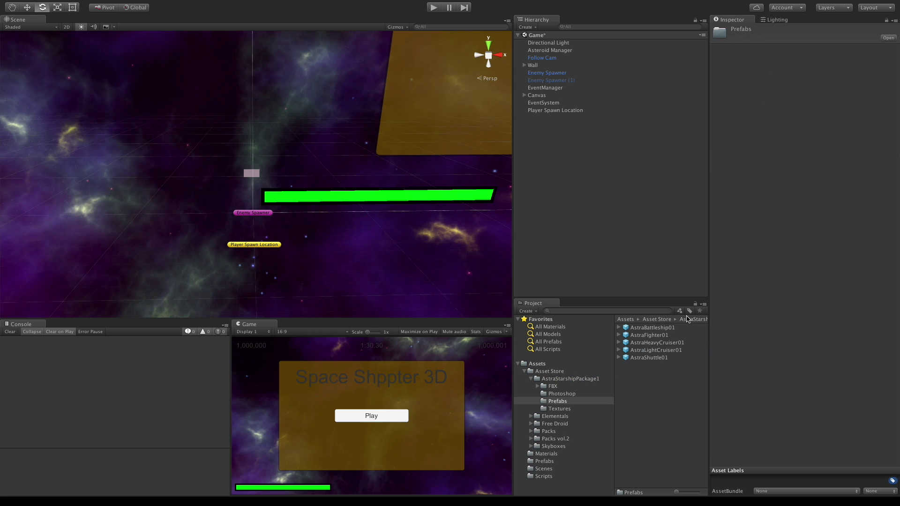
{"action": "left_click", "coordinate": [650, 328]}
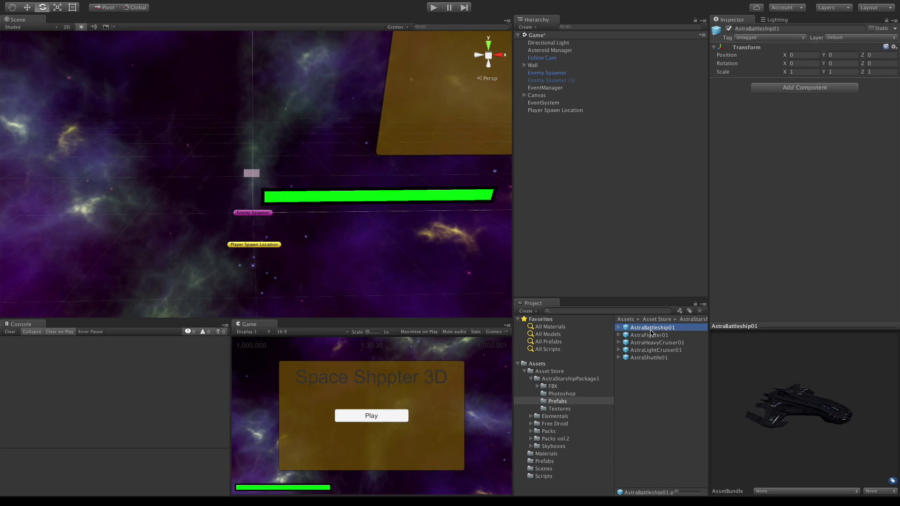
{"action": "left_click_drag", "start_coordinate": [786, 392], "coordinate": [769, 398]}
Step: Preview AstraFighter01, AstraHeavyCruiser01, AstraLightCruiser01 and AstraShuttle01, including the shuttle's child object
{"action": "left_click", "coordinate": [662, 336]}
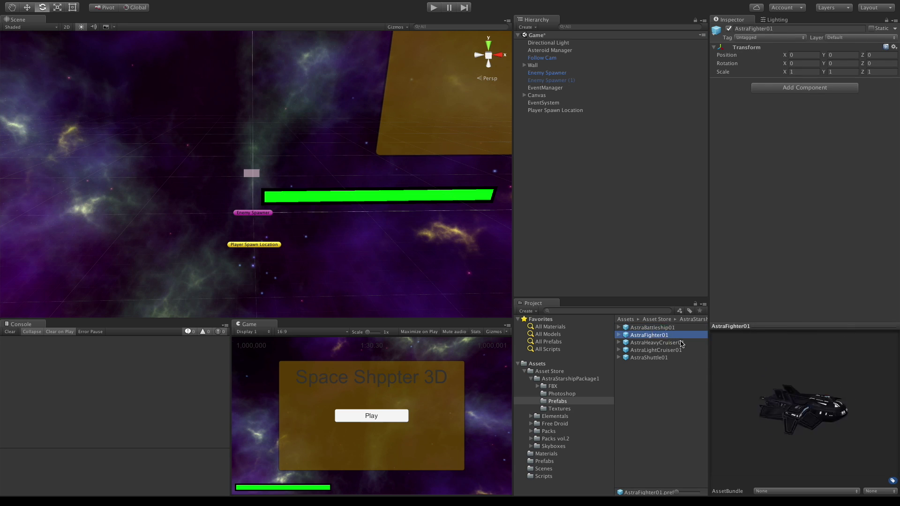
{"action": "mouse_move", "coordinate": [826, 428]}
{"action": "left_mouse_down"}
{"action": "mouse_move", "coordinate": [763, 388]}
{"action": "mouse_move", "coordinate": [819, 412]}
{"action": "left_mouse_up"}
{"action": "left_click", "coordinate": [665, 343]}
{"action": "left_click", "coordinate": [666, 350]}
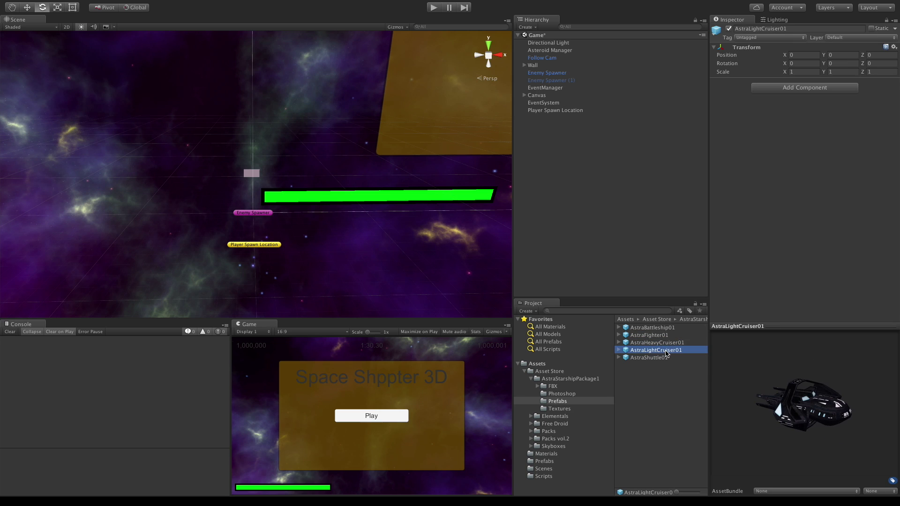
{"action": "left_click", "coordinate": [619, 358]}
{"action": "left_click", "coordinate": [651, 359]}
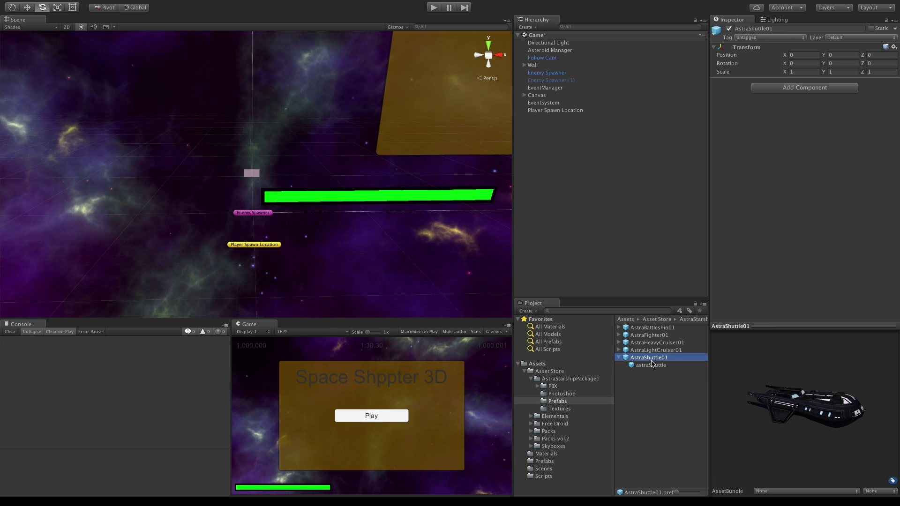
{"action": "left_click", "coordinate": [652, 366]}
{"action": "left_click", "coordinate": [655, 360]}
{"action": "left_click", "coordinate": [619, 358]}
Step: Browse the Elementals and Free Droid folders, previewing the BAKE droid model
{"action": "left_click", "coordinate": [531, 378]}
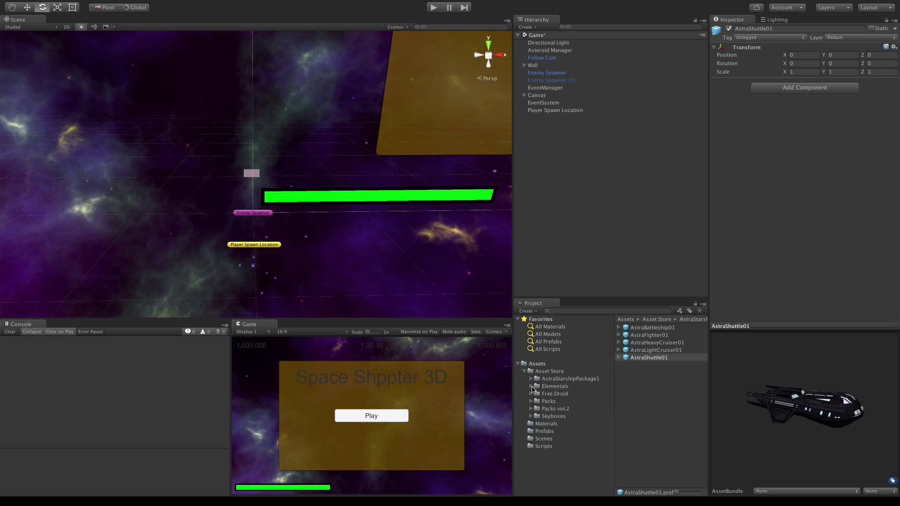
{"action": "left_click", "coordinate": [531, 386]}
{"action": "left_click", "coordinate": [532, 386]}
{"action": "left_click", "coordinate": [531, 393]}
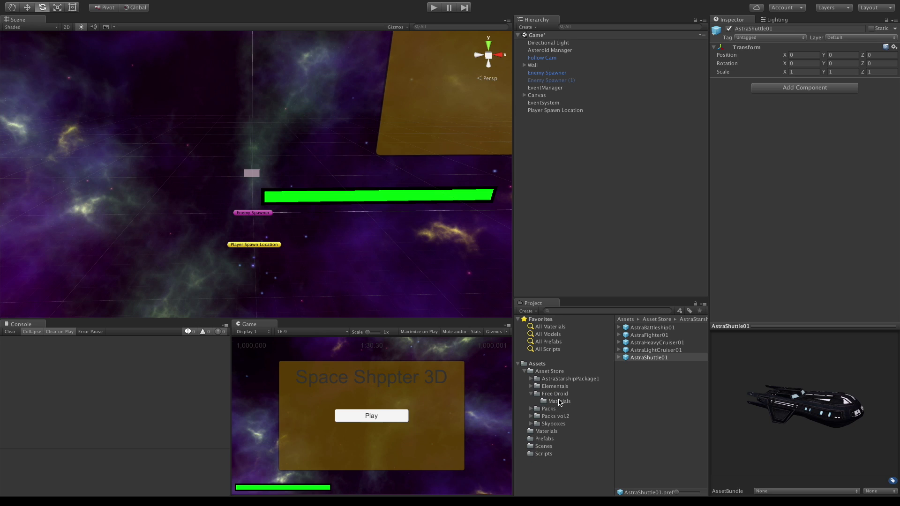
{"action": "left_click", "coordinate": [558, 394]}
{"action": "left_click", "coordinate": [637, 329]}
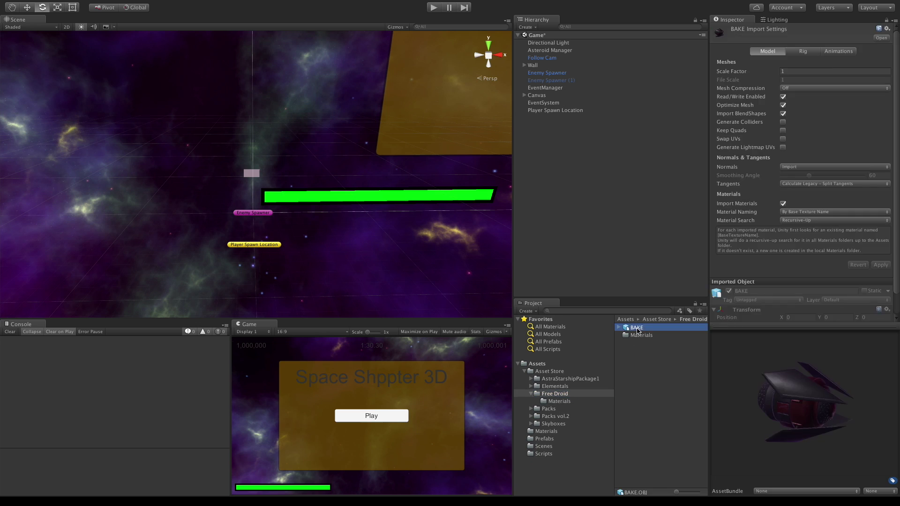
{"action": "mouse_move", "coordinate": [806, 419]}
{"action": "left_mouse_down"}
{"action": "mouse_move", "coordinate": [747, 375]}
{"action": "mouse_move", "coordinate": [805, 461]}
{"action": "mouse_move", "coordinate": [787, 436]}
{"action": "mouse_move", "coordinate": [740, 407]}
{"action": "mouse_move", "coordinate": [754, 373]}
{"action": "mouse_move", "coordinate": [775, 407]}
{"action": "mouse_move", "coordinate": [741, 400]}
{"action": "mouse_move", "coordinate": [791, 410]}
{"action": "left_mouse_up"}
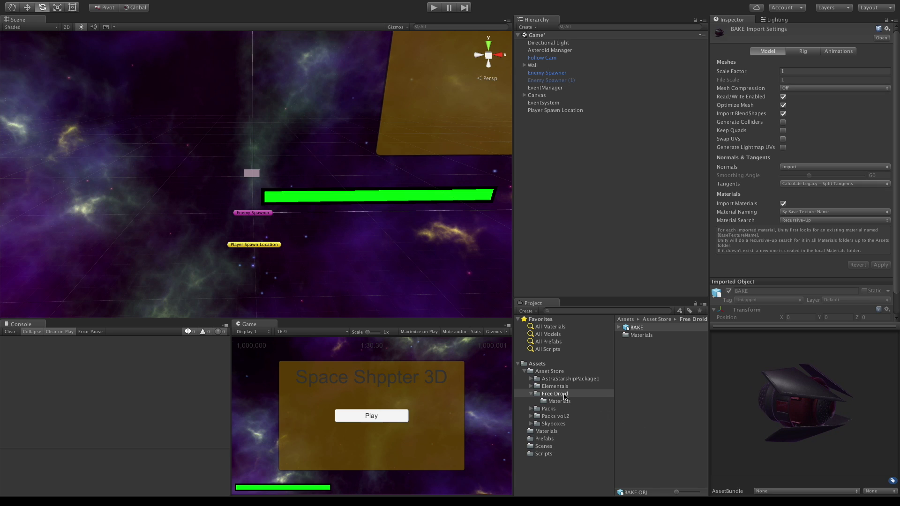
{"action": "left_click", "coordinate": [530, 395]}
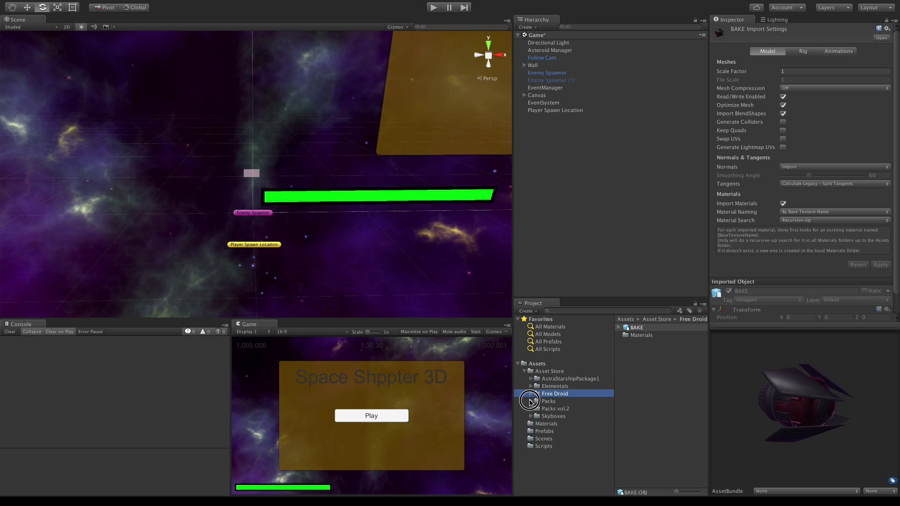
Step: Open Packs > Zero Gravity and inspect the Zero Gravity 5 audio clip
{"action": "left_click", "coordinate": [530, 401]}
{"action": "left_click", "coordinate": [564, 409]}
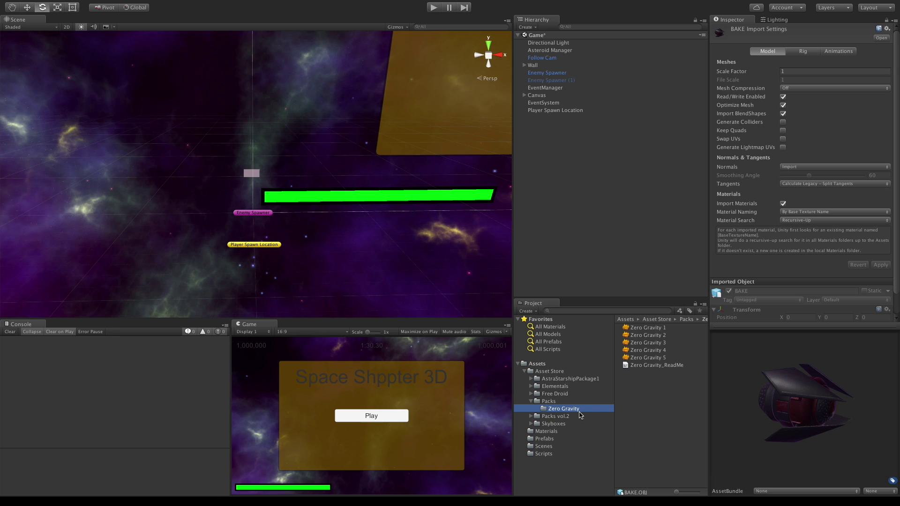
{"action": "left_click", "coordinate": [648, 358]}
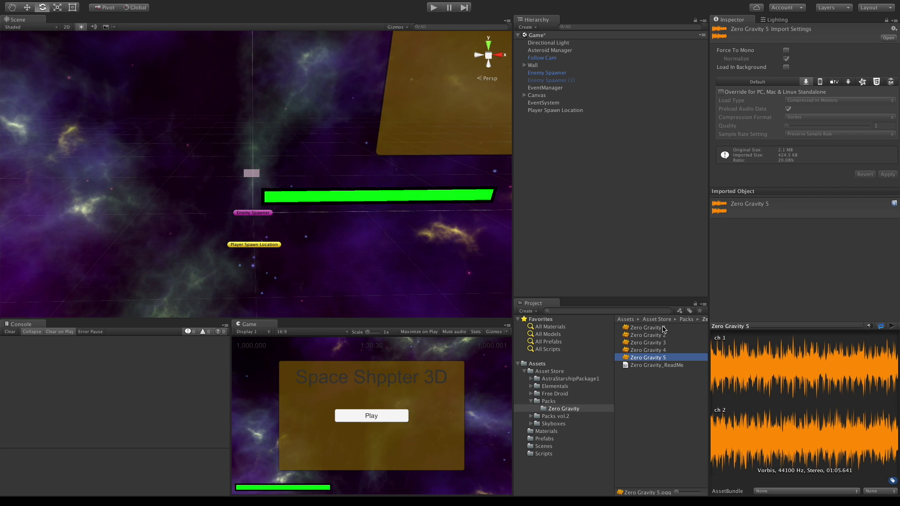
Step: Open Packs vol.2 > Shine Rocks > prefabs
{"action": "left_click", "coordinate": [532, 403]}
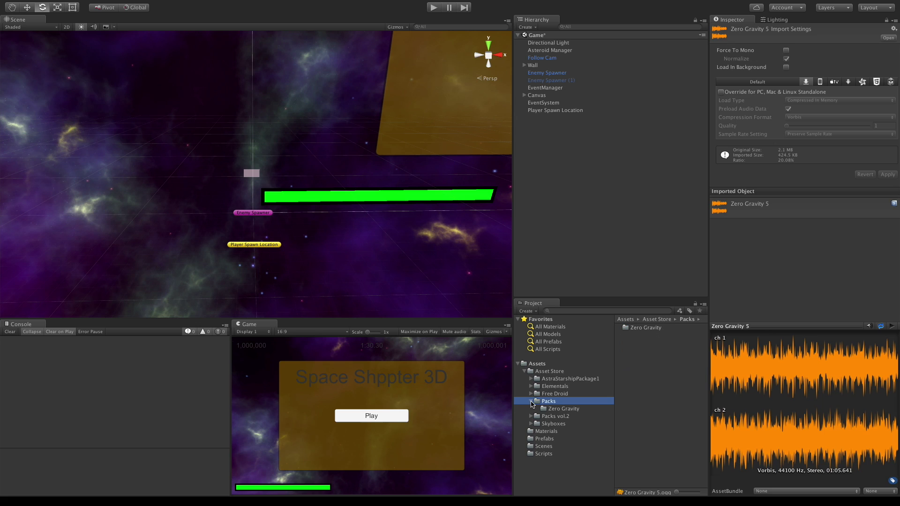
{"action": "left_click", "coordinate": [531, 401]}
{"action": "left_click", "coordinate": [532, 410]}
{"action": "left_click", "coordinate": [531, 410]}
{"action": "left_click", "coordinate": [574, 417]}
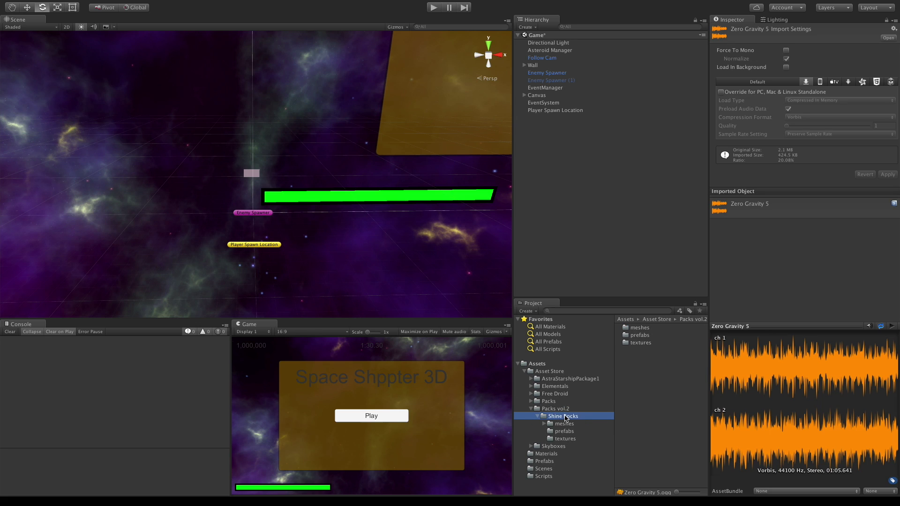
{"action": "left_click", "coordinate": [567, 431]}
Step: Preview rock_02, rock_03, rock_05, rock_07 and rock_08, then collapse Packs vol.2
{"action": "left_click", "coordinate": [649, 335]}
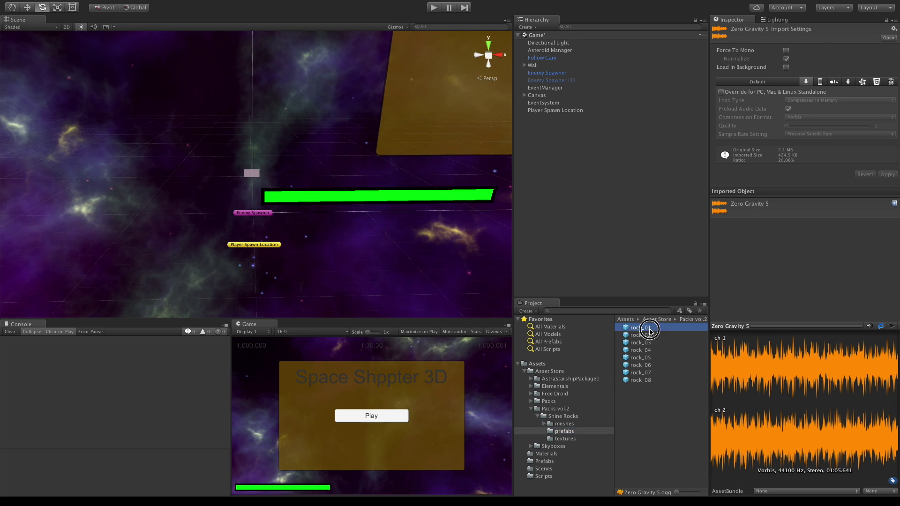
{"action": "left_click", "coordinate": [650, 343]}
{"action": "left_click", "coordinate": [646, 357]}
{"action": "left_click", "coordinate": [641, 373]}
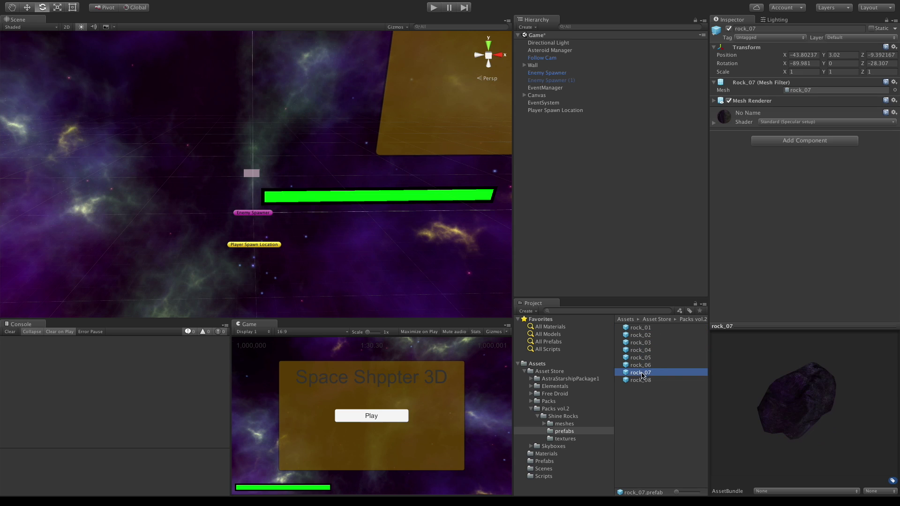
{"action": "left_click", "coordinate": [641, 380]}
{"action": "mouse_move", "coordinate": [806, 403]}
{"action": "left_mouse_down"}
{"action": "mouse_move", "coordinate": [834, 402]}
{"action": "mouse_move", "coordinate": [874, 328]}
{"action": "mouse_move", "coordinate": [896, 370]}
{"action": "mouse_move", "coordinate": [880, 423]}
{"action": "mouse_move", "coordinate": [799, 416]}
{"action": "mouse_move", "coordinate": [762, 363]}
{"action": "mouse_move", "coordinate": [803, 416]}
{"action": "mouse_move", "coordinate": [855, 380]}
{"action": "mouse_move", "coordinate": [839, 403]}
{"action": "mouse_move", "coordinate": [806, 412]}
{"action": "left_mouse_up"}
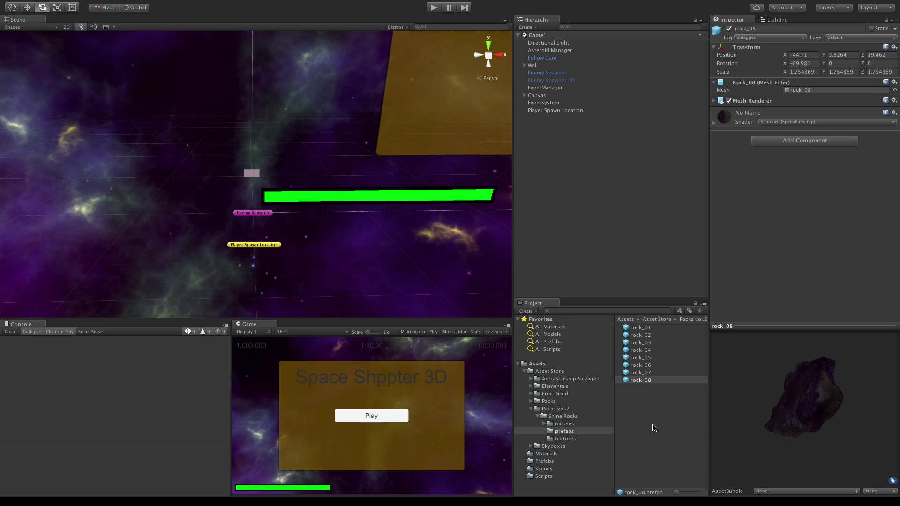
{"action": "left_click", "coordinate": [531, 408]}
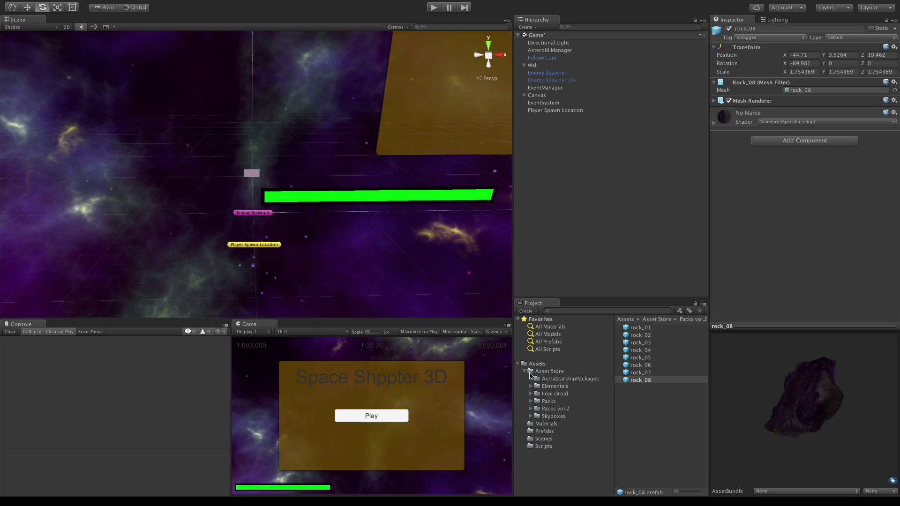
Step: Drag the Asteroid prefab into the scene and view Asteroid Manager's settings (5 asteroids, spacing 25)
{"action": "left_click", "coordinate": [539, 432]}
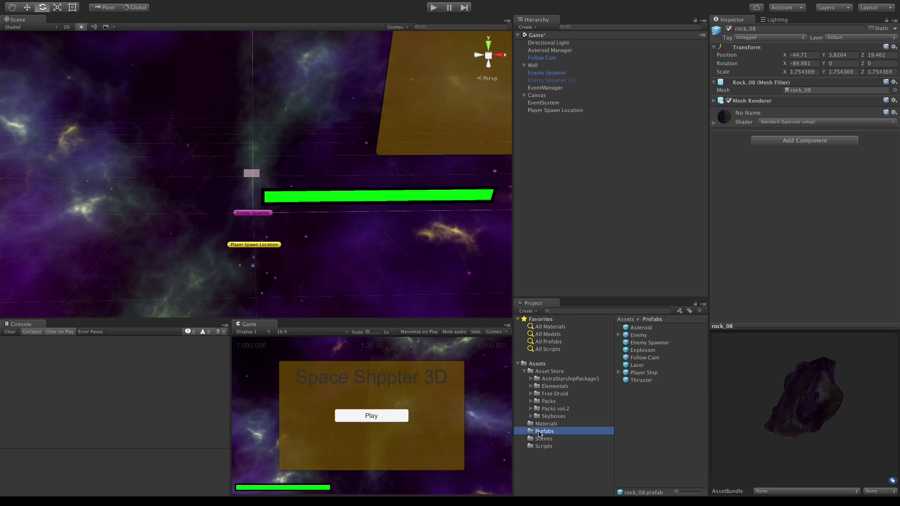
{"action": "left_click", "coordinate": [649, 326]}
{"action": "left_click_drag", "start_coordinate": [649, 327], "coordinate": [345, 262]}
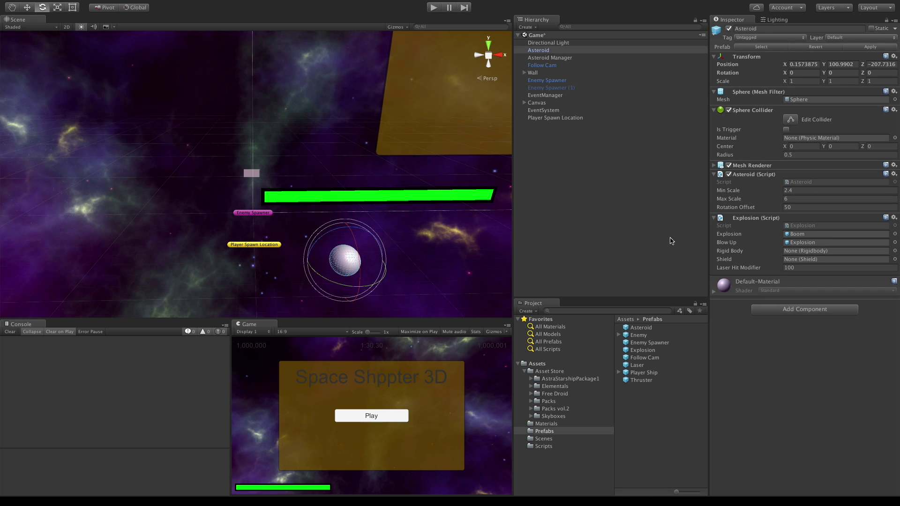
{"action": "left_click", "coordinate": [570, 58]}
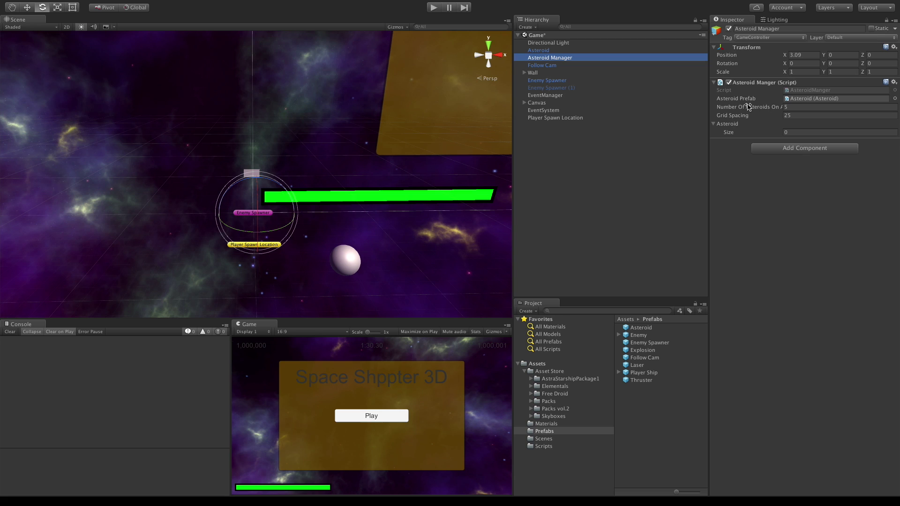
{"action": "left_click", "coordinate": [558, 409]}
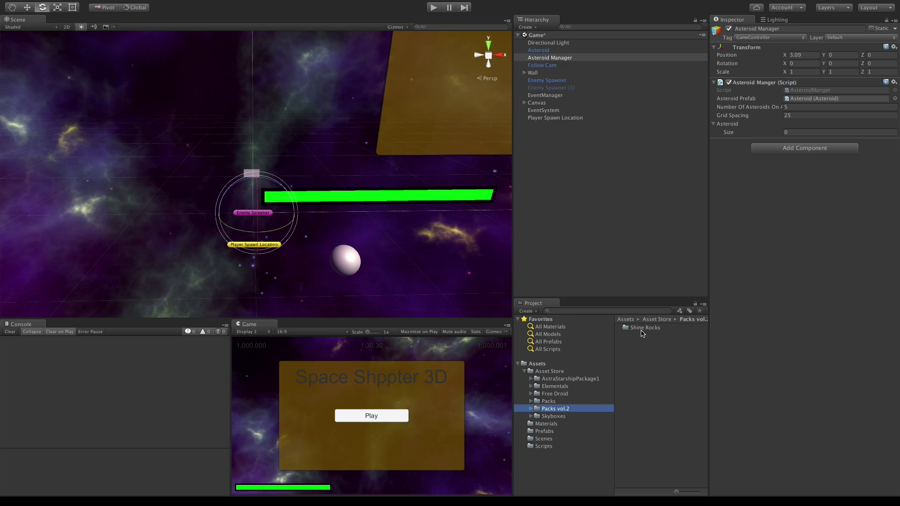
Step: Open Shine Rocks > prefabs and preview rock_01 through rock_03
{"action": "left_click", "coordinate": [641, 329]}
{"action": "double_click", "coordinate": [642, 329]}
{"action": "left_click", "coordinate": [649, 342]}
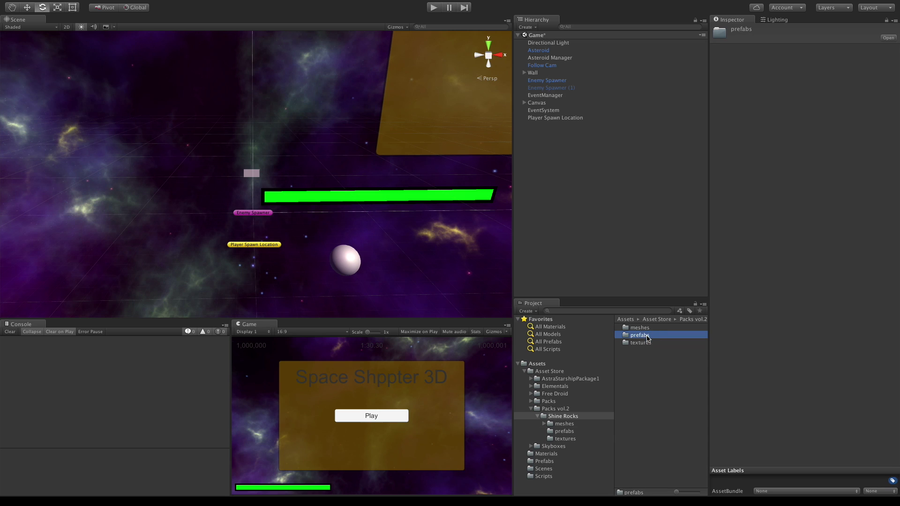
{"action": "double_click", "coordinate": [652, 335]}
{"action": "left_click", "coordinate": [652, 328]}
{"action": "left_click_drag", "start_coordinate": [840, 391], "coordinate": [573, 390]}
{"action": "left_click", "coordinate": [638, 335]}
{"action": "left_click", "coordinate": [641, 342]}
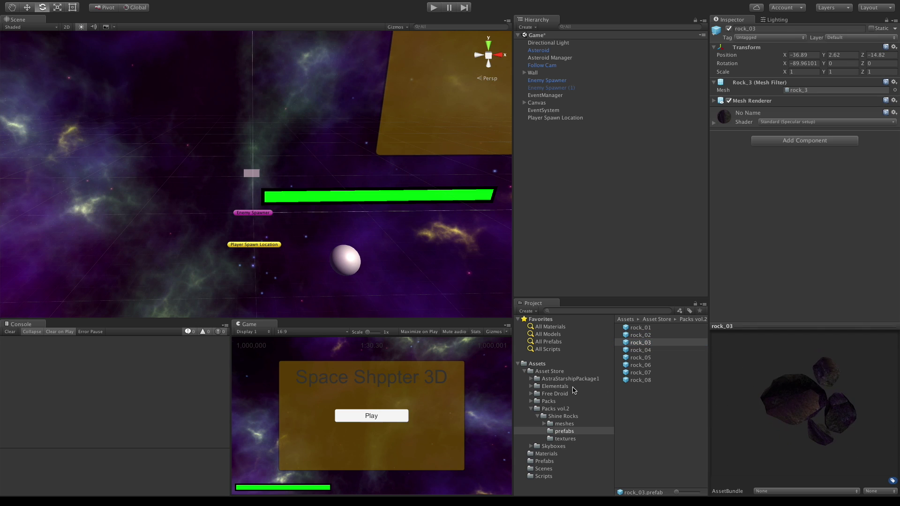
{"action": "left_click", "coordinate": [638, 345]}
Step: Preview and rotate rock_04 through rock_08 in the Inspector
{"action": "left_click", "coordinate": [639, 350]}
{"action": "left_click_drag", "start_coordinate": [797, 393], "coordinate": [758, 460]}
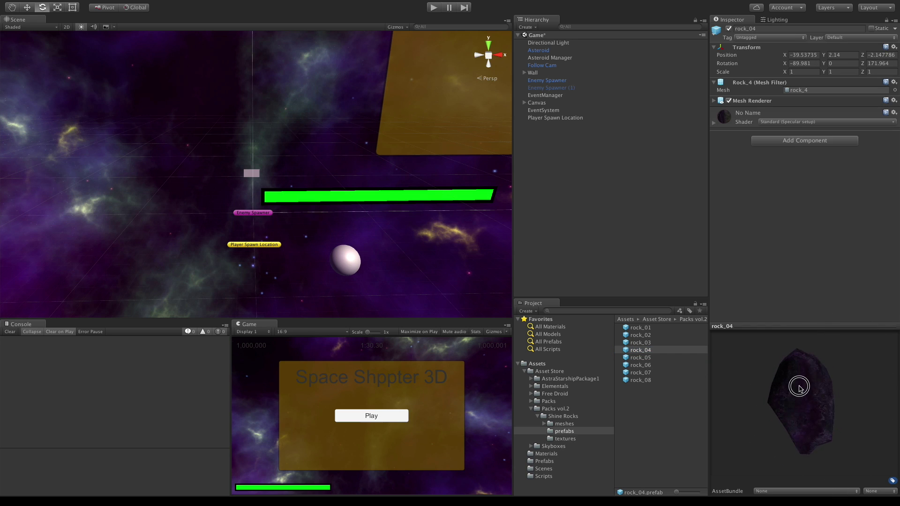
{"action": "left_click_drag", "start_coordinate": [799, 387], "coordinate": [735, 367]}
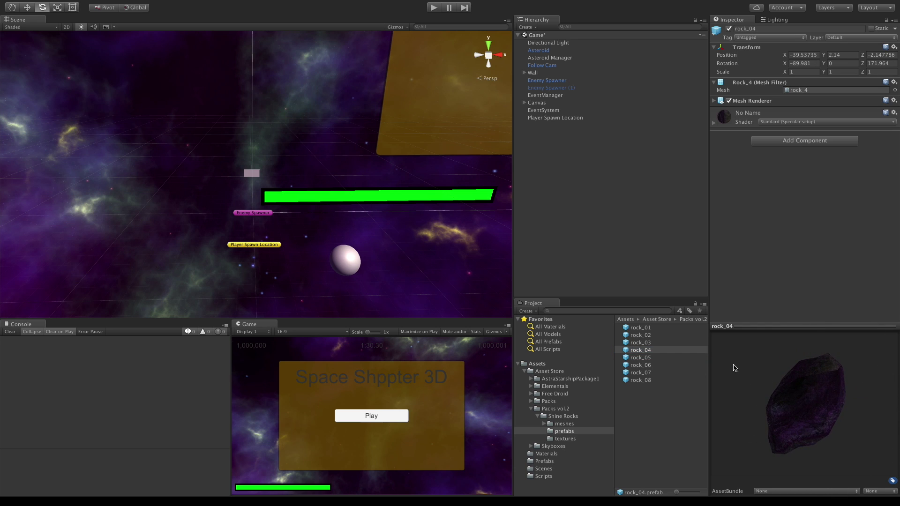
{"action": "left_click", "coordinate": [640, 358]}
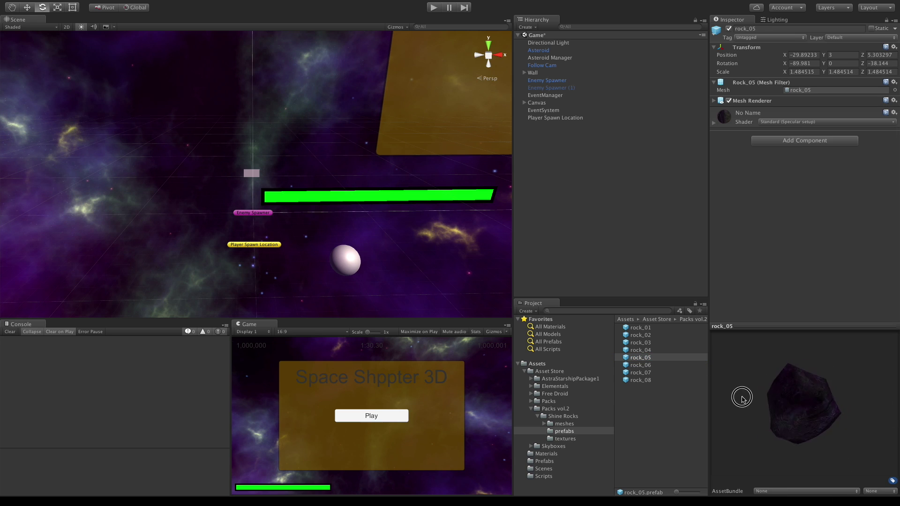
{"action": "mouse_move", "coordinate": [742, 398]}
{"action": "left_mouse_down"}
{"action": "mouse_move", "coordinate": [733, 438]}
{"action": "mouse_move", "coordinate": [730, 403]}
{"action": "left_mouse_up"}
{"action": "left_click", "coordinate": [640, 366]}
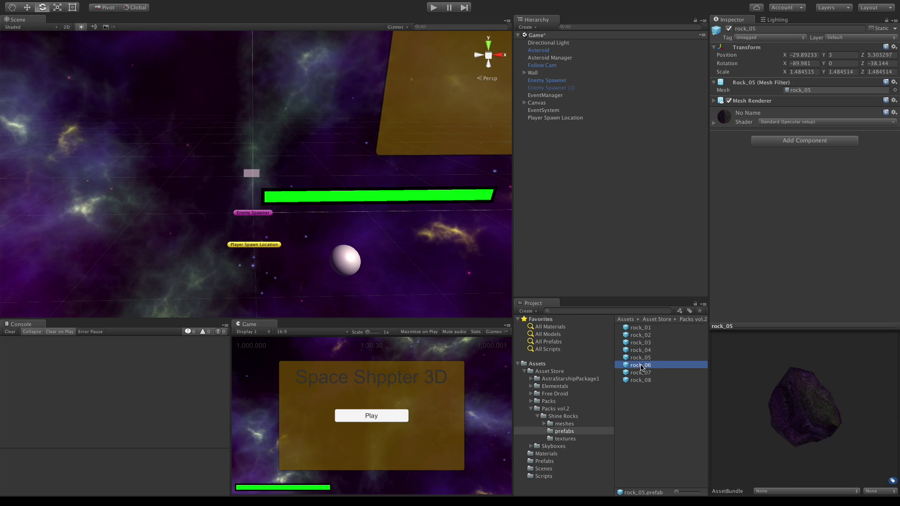
{"action": "left_click_drag", "start_coordinate": [810, 382], "coordinate": [654, 411]}
{"action": "left_click", "coordinate": [640, 373]}
{"action": "left_click", "coordinate": [640, 380]}
{"action": "left_click_drag", "start_coordinate": [791, 399], "coordinate": [611, 251]}
Step: Add a rock_08 instance to the scene and set the Asteroid's position to 0, 0, 0
{"action": "left_click_drag", "start_coordinate": [647, 381], "coordinate": [567, 167]}
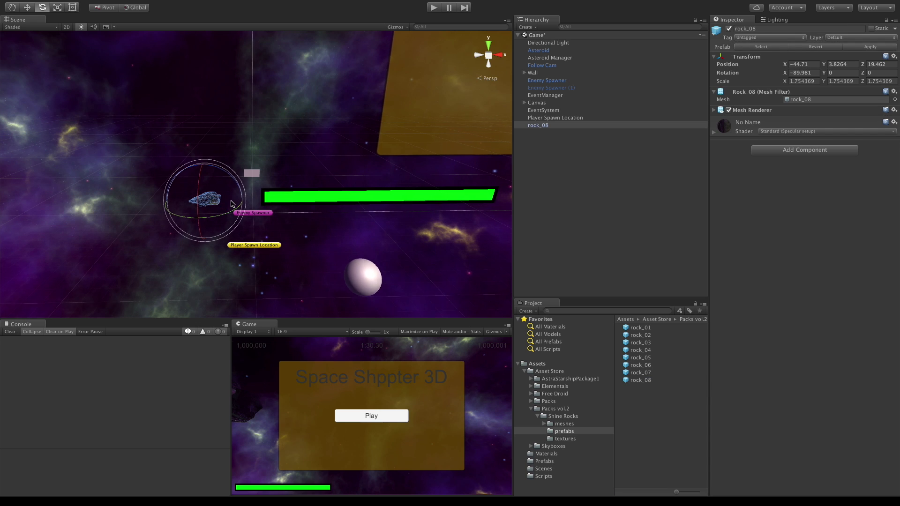
{"action": "left_click", "coordinate": [445, 177]}
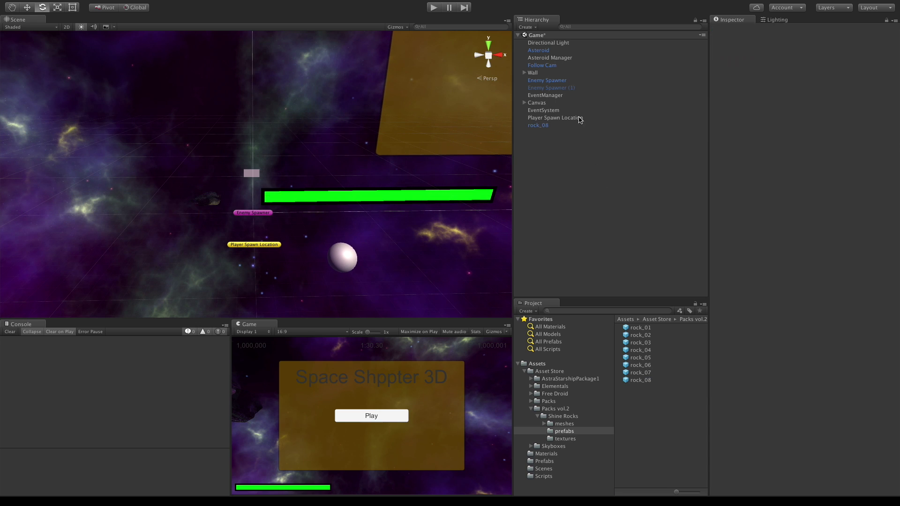
{"action": "left_click", "coordinate": [543, 50]}
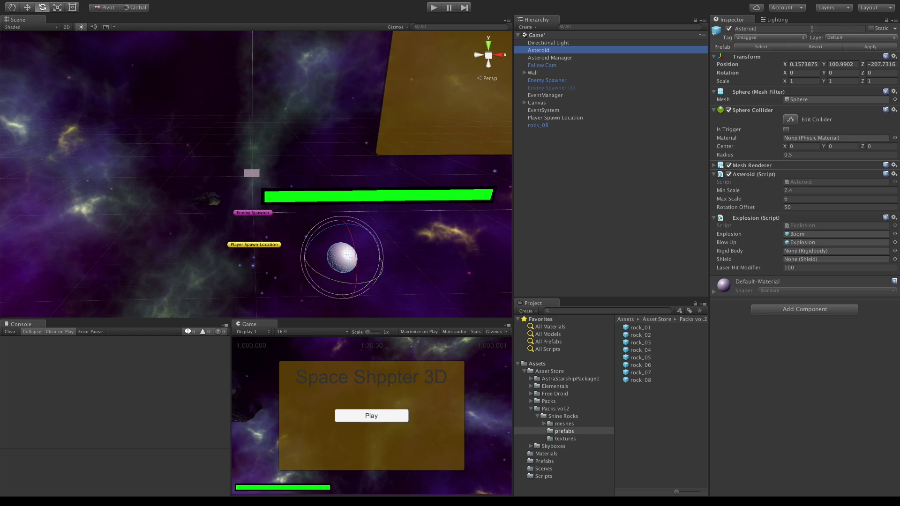
{"action": "left_click", "coordinate": [812, 64]}
{"action": "type", "text": "0"}
{"action": "key", "text": "Tab"}
{"action": "type", "text": "0"}
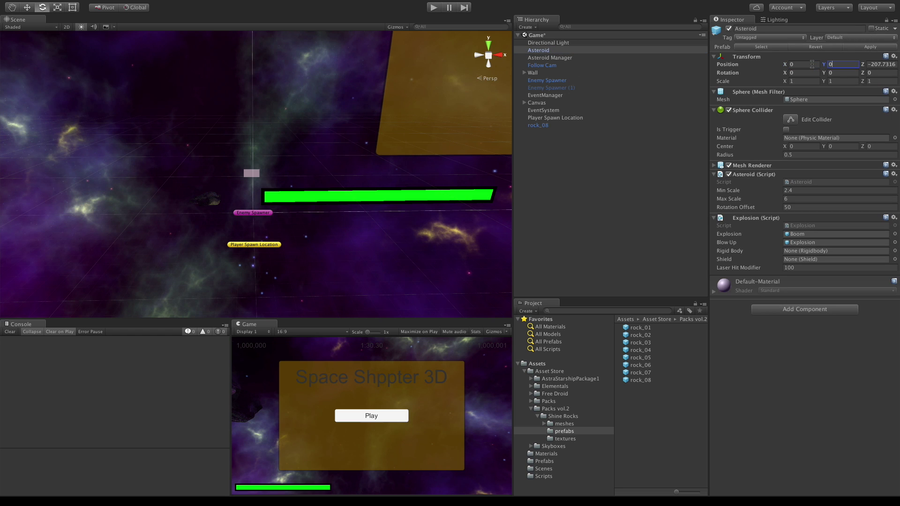
{"action": "key", "text": "Tab"}
{"action": "type", "text": "0"}
{"action": "key", "text": "Tab"}
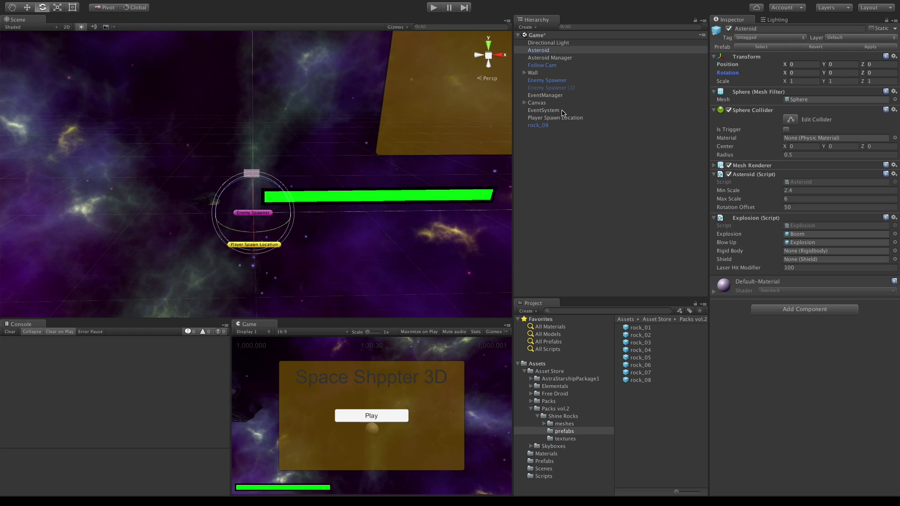
Step: Set the rock_08 instance's position to 0, 0, 0
{"action": "left_click", "coordinate": [539, 125]}
{"action": "left_click", "coordinate": [803, 64]}
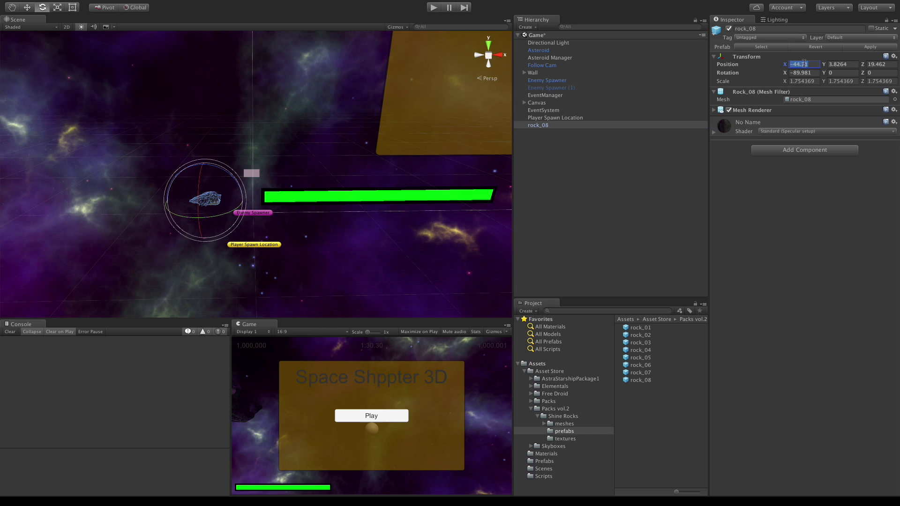
{"action": "type", "text": "0"}
{"action": "key", "text": "Tab"}
{"action": "type", "text": "0"}
{"action": "key", "text": "Tab"}
{"action": "type", "text": "0"}
{"action": "key", "text": "Tab"}
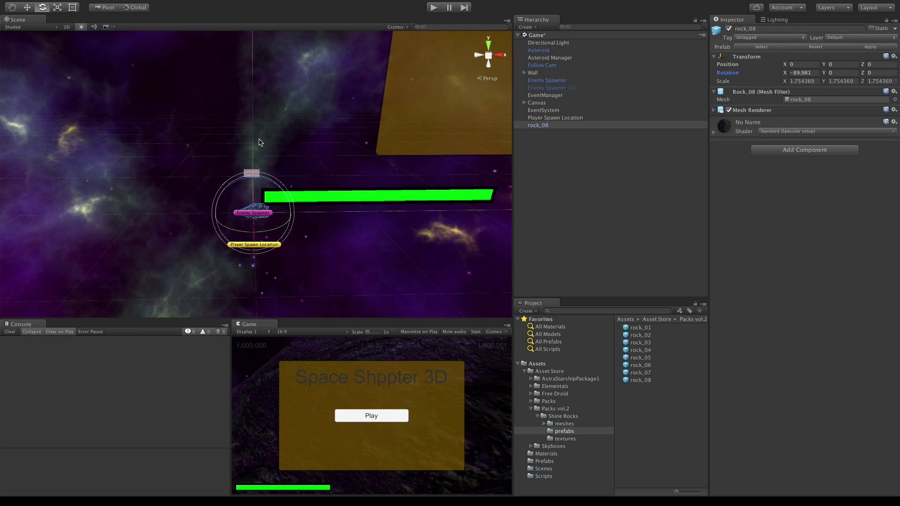
Step: Move rock_08 left along X to -19.98, clear of the Asteroid and Enemy Spawner
{"action": "key", "text": "f"}
{"action": "scroll", "coordinate": [220, 166], "scroll_direction": "up", "scroll_amount": 6}
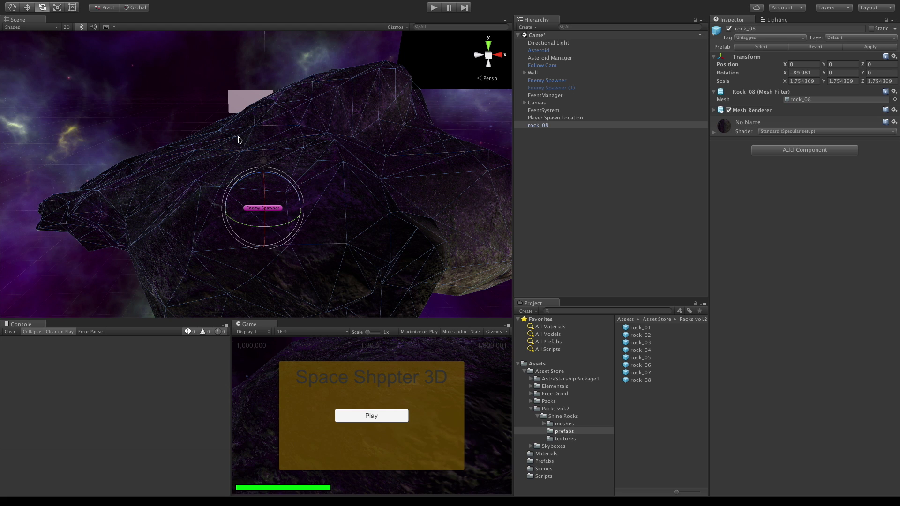
{"action": "scroll", "coordinate": [322, 176], "scroll_direction": "down", "scroll_amount": 10}
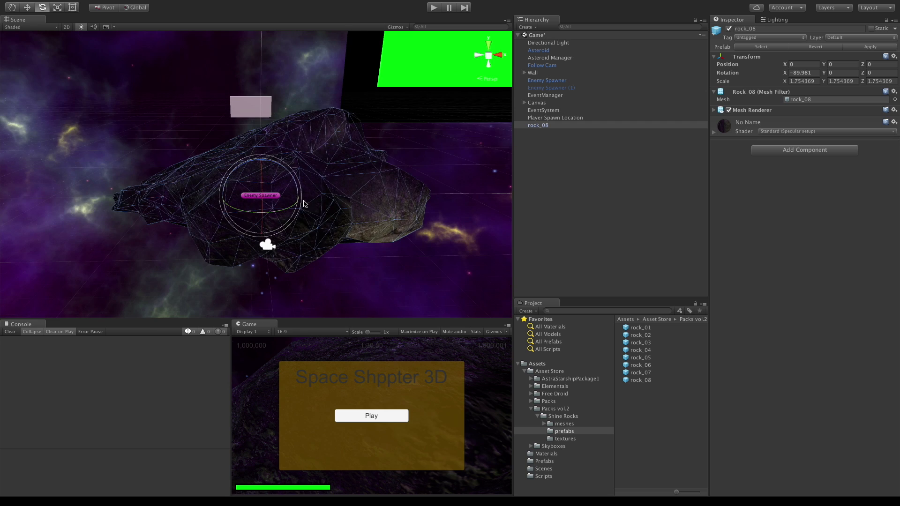
{"action": "left_click_drag", "start_coordinate": [315, 170], "coordinate": [378, 249], "text": "alt"}
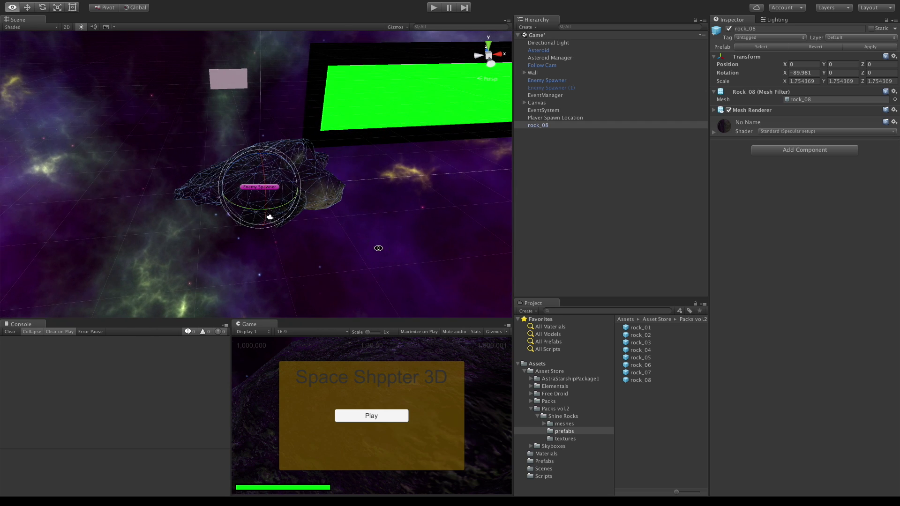
{"action": "key", "text": "w"}
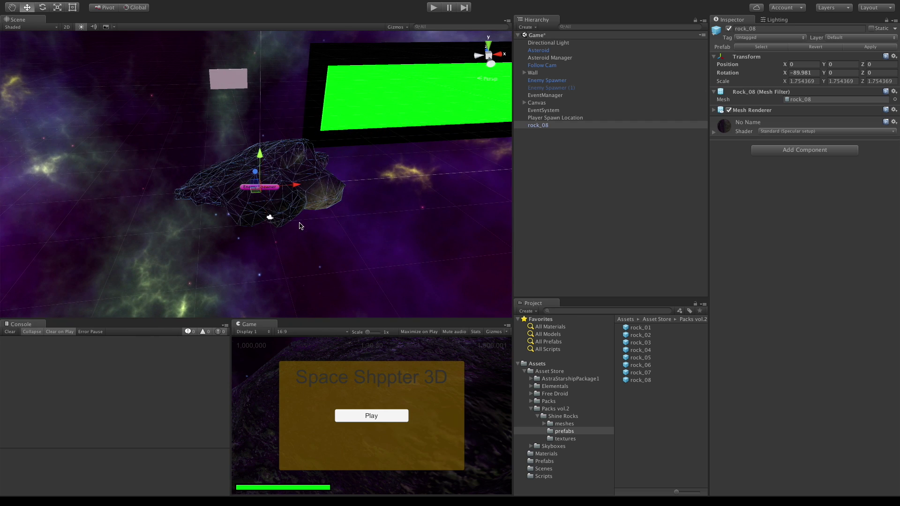
{"action": "left_click_drag", "start_coordinate": [290, 183], "coordinate": [176, 161]}
{"action": "scroll", "coordinate": [281, 187], "scroll_direction": "up", "scroll_amount": 5}
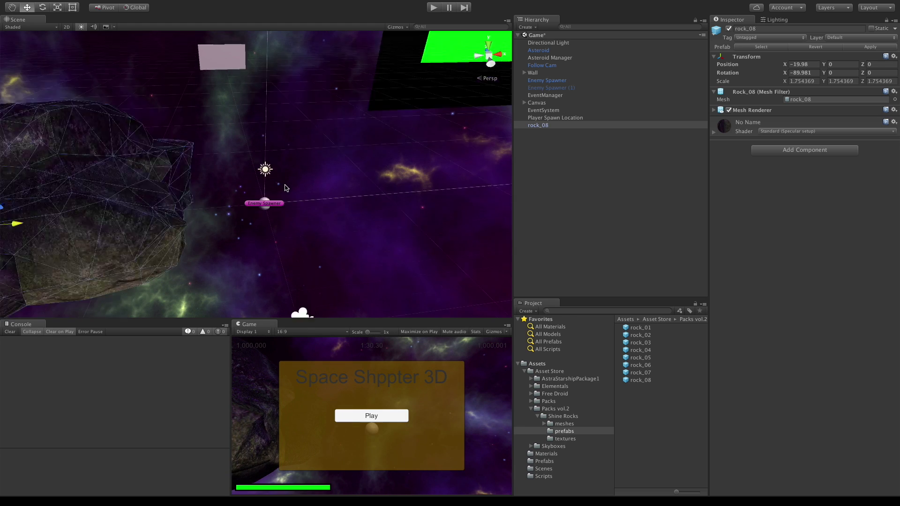
{"action": "scroll", "coordinate": [285, 189], "scroll_direction": "up", "scroll_amount": 3}
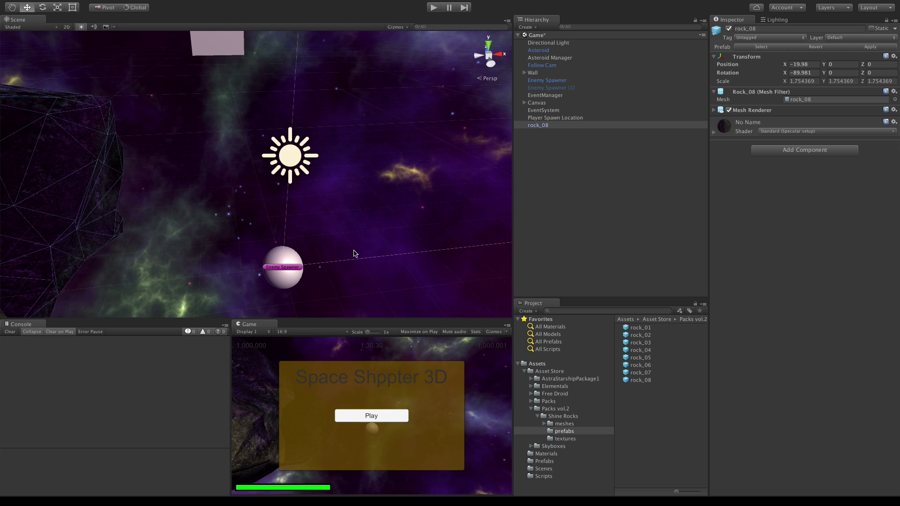
{"action": "left_click_drag", "start_coordinate": [354, 252], "coordinate": [332, 187], "text": "alt"}
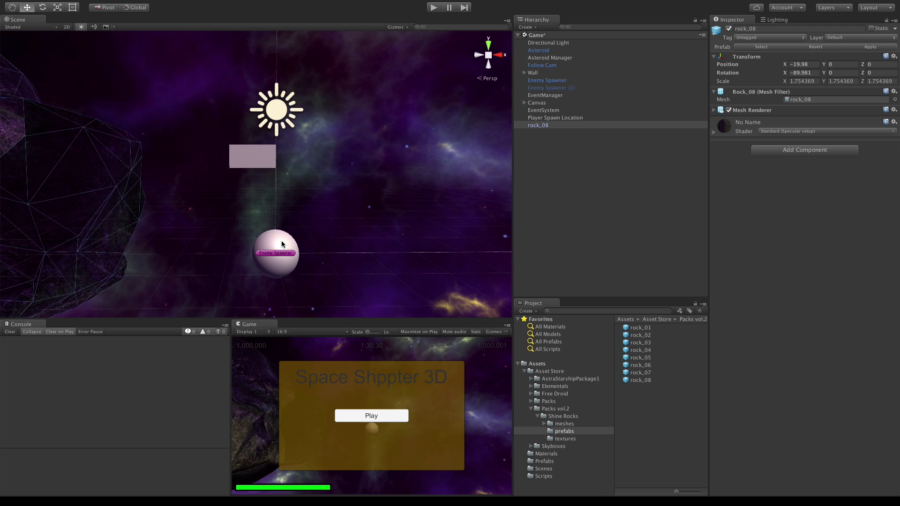
{"action": "key", "text": "f"}
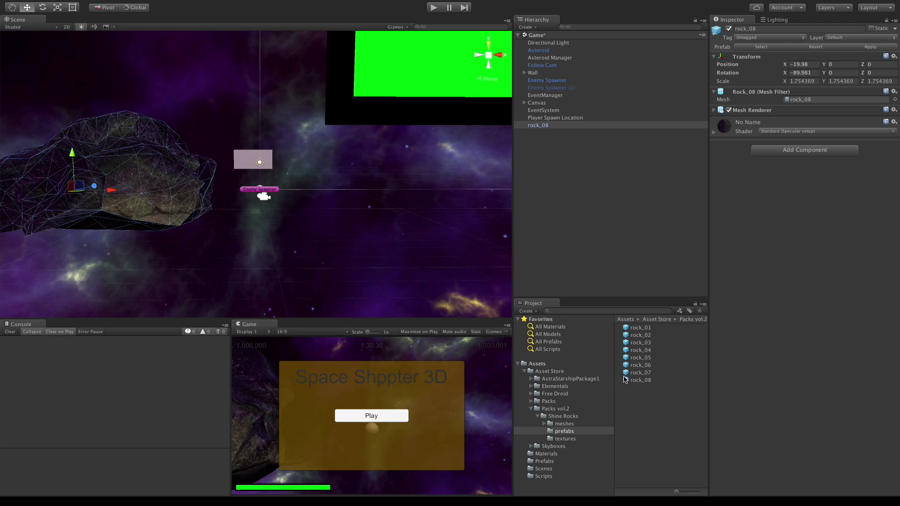
Step: Set the rock_08 mesh import Scale Factor to 0.5 and apply it
{"action": "left_click", "coordinate": [722, 111]}
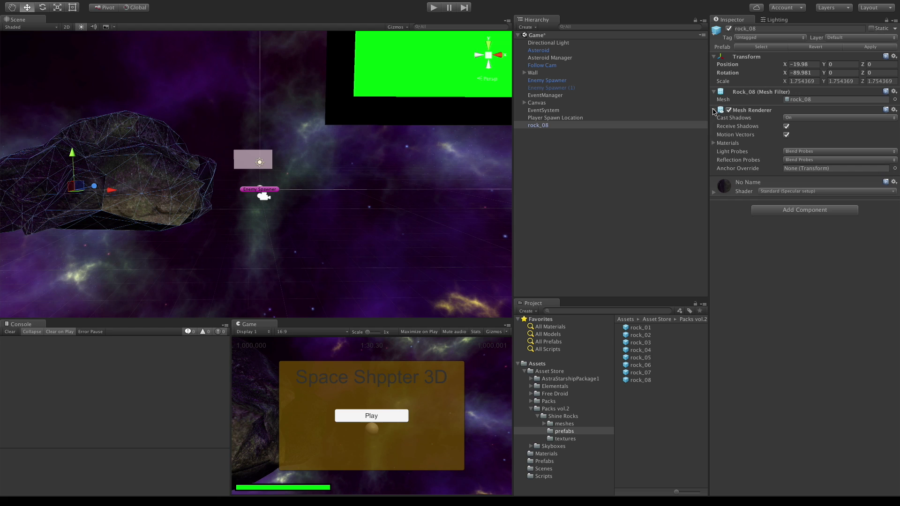
{"action": "left_click", "coordinate": [806, 99]}
{"action": "left_click", "coordinate": [640, 387]}
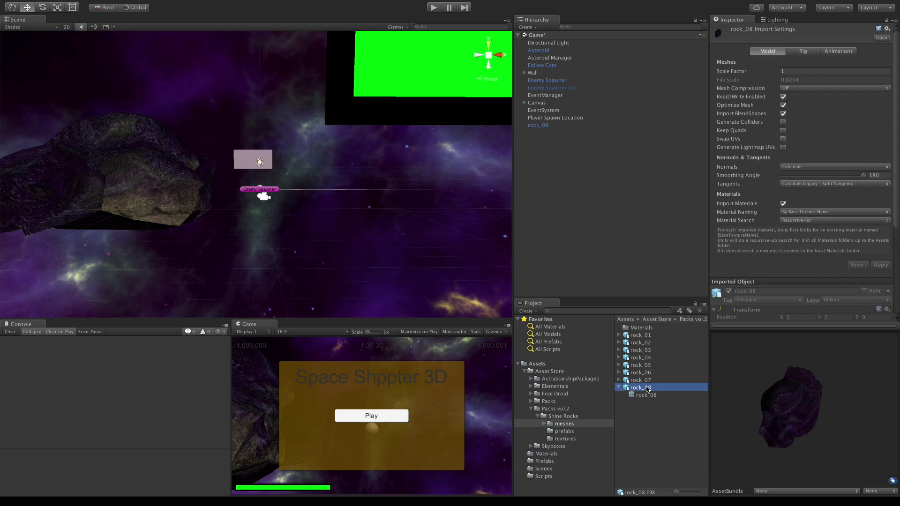
{"action": "left_click", "coordinate": [794, 72]}
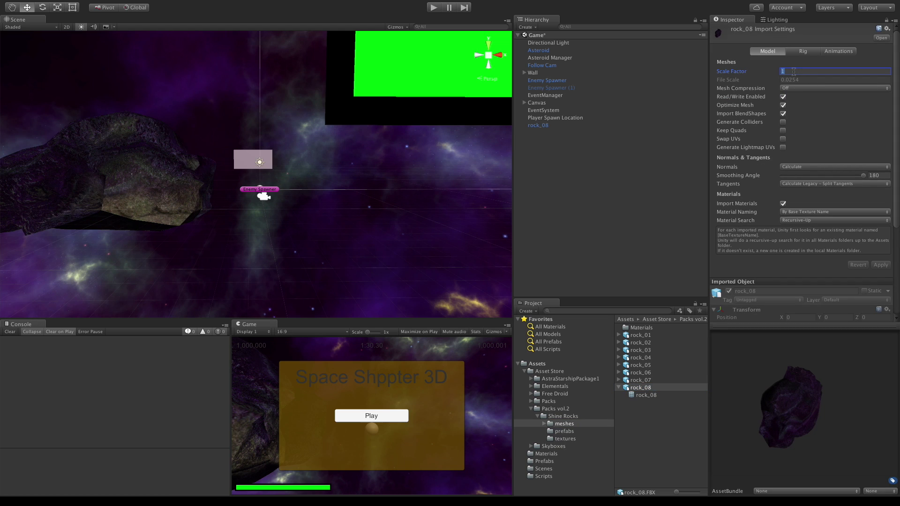
{"action": "type", "text": ".5"}
{"action": "left_click", "coordinate": [881, 265]}
Step: Reset the rock_08 instance's Scale to 1, 1, 1 and slide it toward the scene centre
{"action": "scroll", "coordinate": [176, 218], "scroll_direction": "up", "scroll_amount": 5}
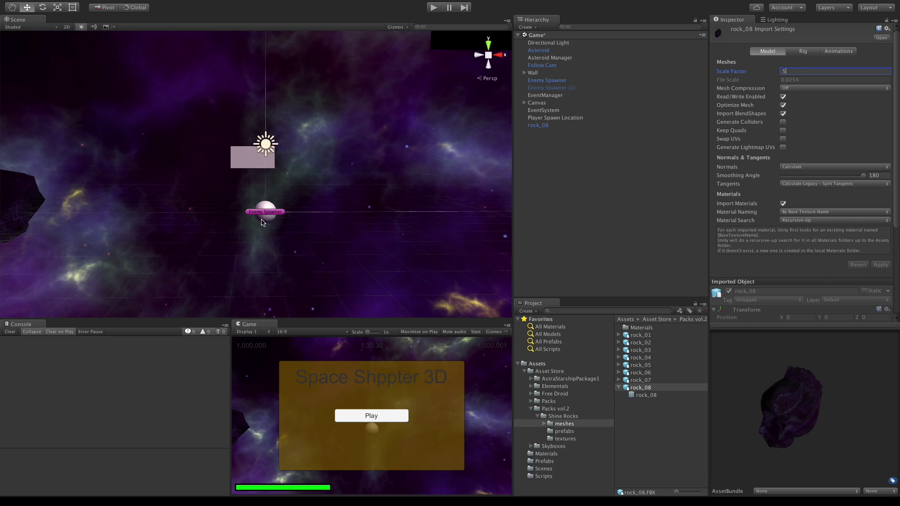
{"action": "scroll", "coordinate": [207, 233], "scroll_direction": "up", "scroll_amount": 3}
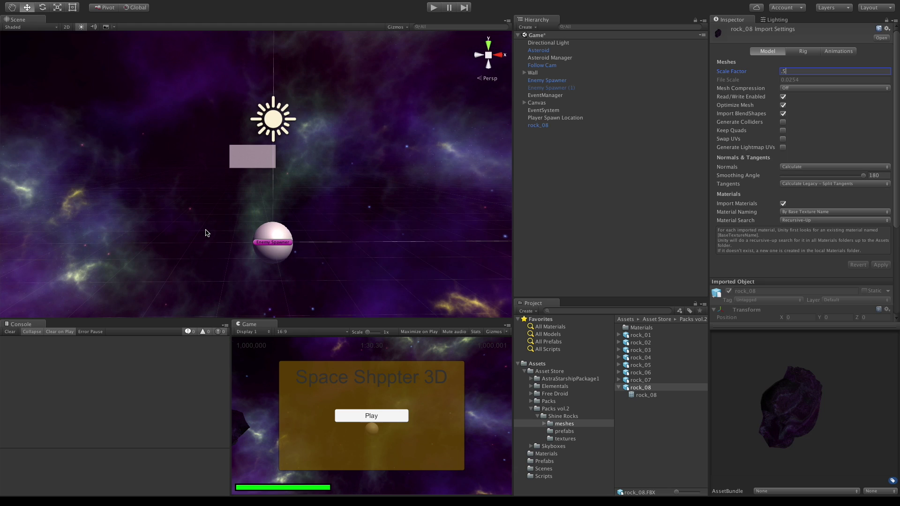
{"action": "scroll", "coordinate": [213, 230], "scroll_direction": "down", "scroll_amount": 3}
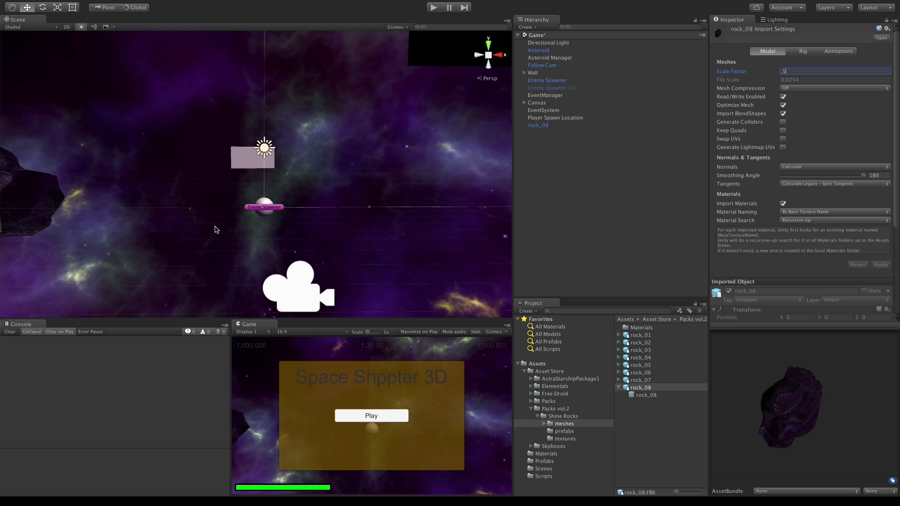
{"action": "scroll", "coordinate": [207, 210], "scroll_direction": "up", "scroll_amount": 2}
{"action": "scroll", "coordinate": [207, 209], "scroll_direction": "down", "scroll_amount": 2}
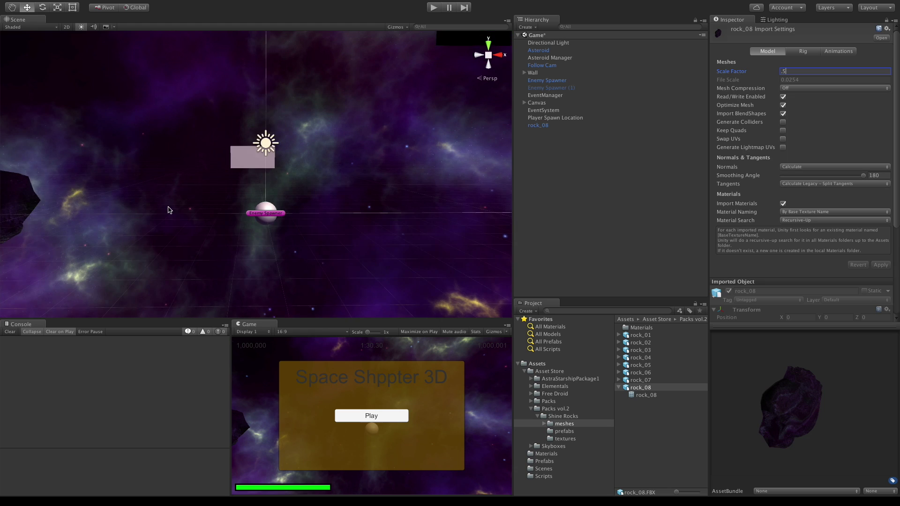
{"action": "middle_click_drag", "start_coordinate": [167, 207], "coordinate": [290, 195]}
{"action": "scroll", "coordinate": [290, 195], "scroll_direction": "up", "scroll_amount": 3}
{"action": "scroll", "coordinate": [439, 155], "scroll_direction": "down", "scroll_amount": 2}
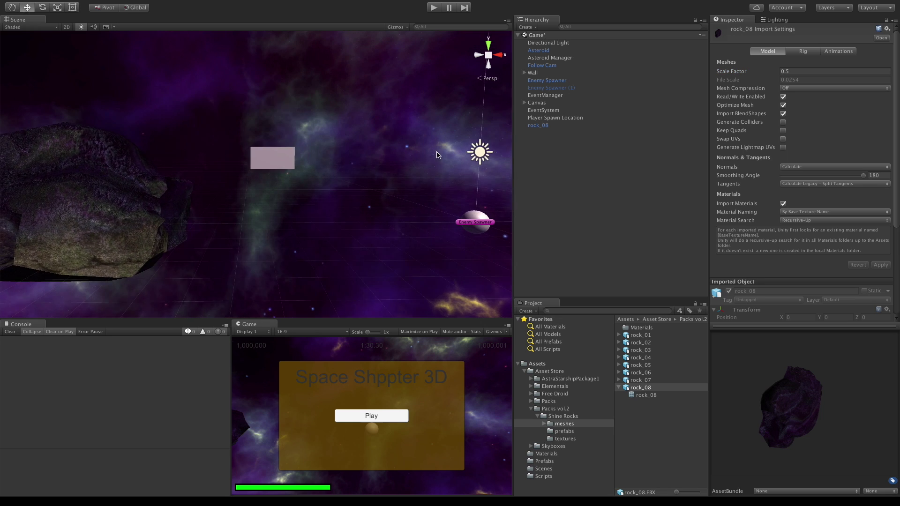
{"action": "left_click", "coordinate": [538, 124]}
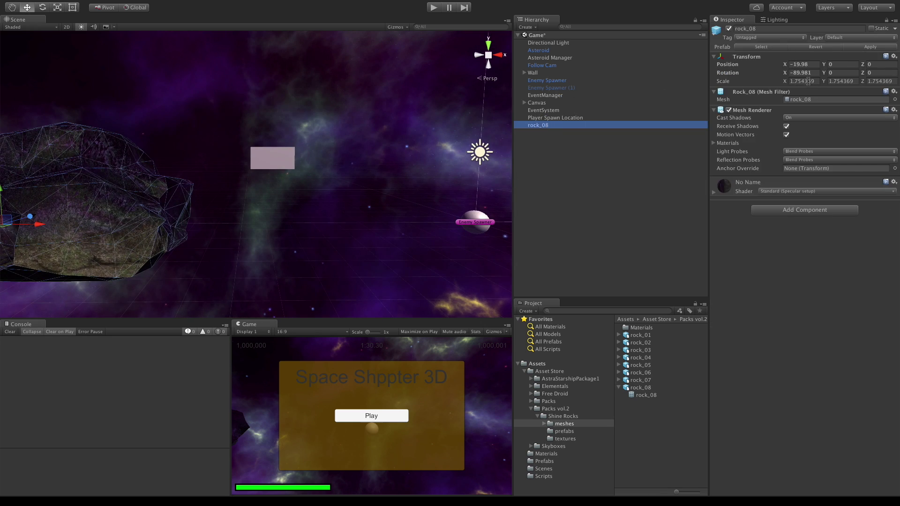
{"action": "left_click", "coordinate": [807, 82]}
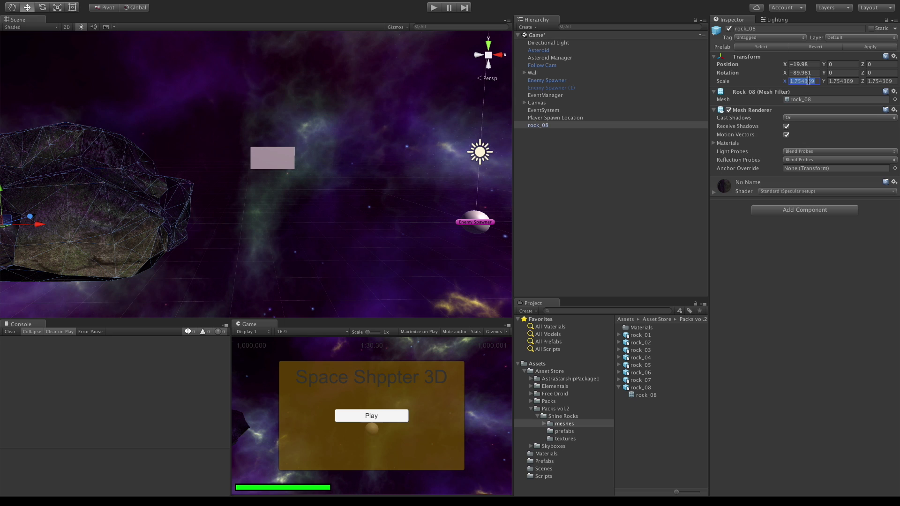
{"action": "type", "text": "1"}
{"action": "key", "text": "Tab"}
{"action": "type", "text": "1"}
{"action": "key", "text": "Tab"}
{"action": "type", "text": "1"}
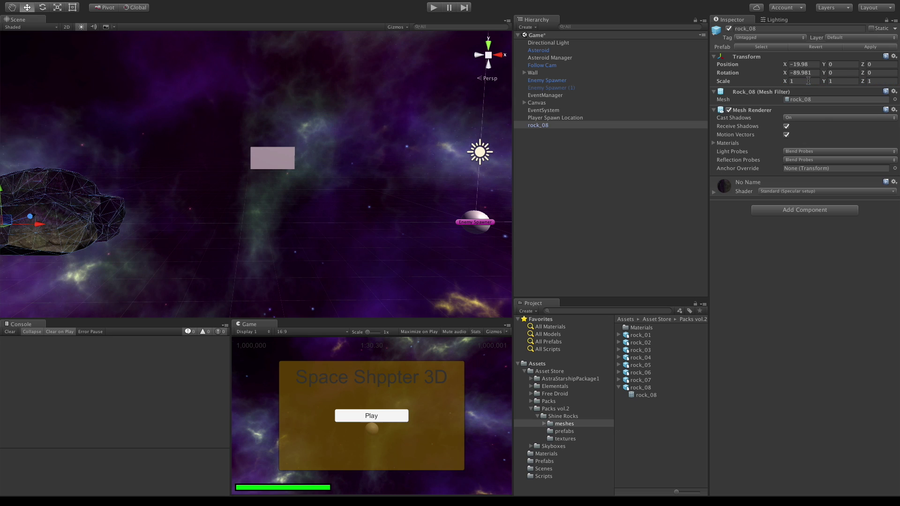
{"action": "left_click_drag", "start_coordinate": [48, 222], "coordinate": [391, 223]}
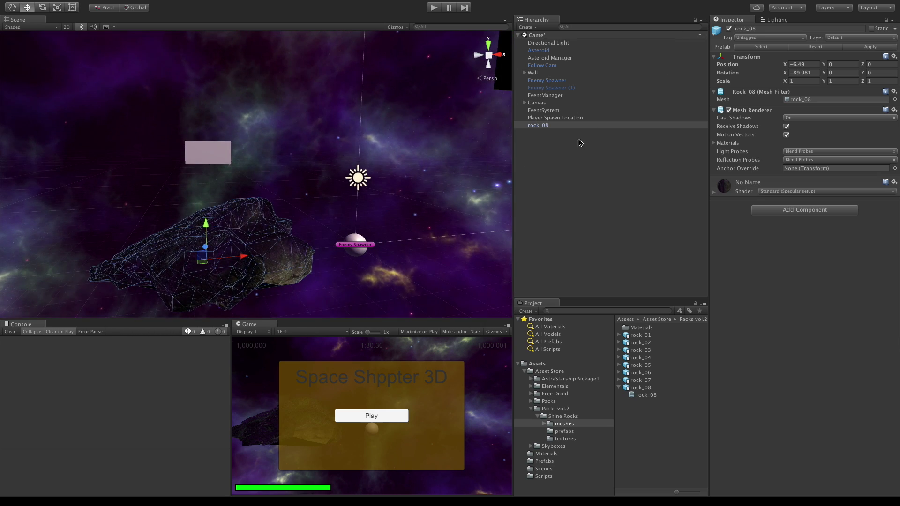
Step: Change the rock_08 import Scale Factor to 0.25 and apply it
{"action": "left_click", "coordinate": [640, 387]}
{"action": "left_click", "coordinate": [800, 70]}
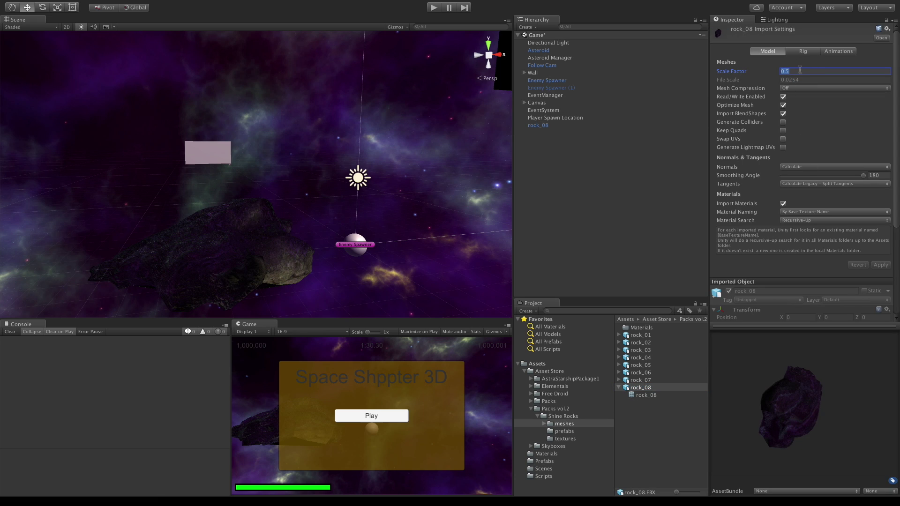
{"action": "type", "text": "0.25"}
{"action": "left_click", "coordinate": [881, 264]}
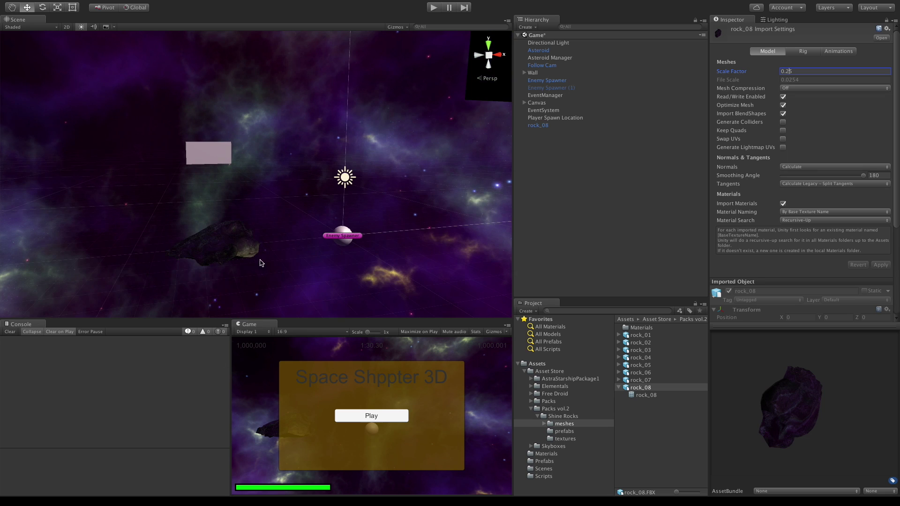
Step: Move the rock beside the Enemy Spawner at X -3.32
{"action": "left_click", "coordinate": [224, 247]}
{"action": "left_click_drag", "start_coordinate": [255, 244], "coordinate": [321, 238]}
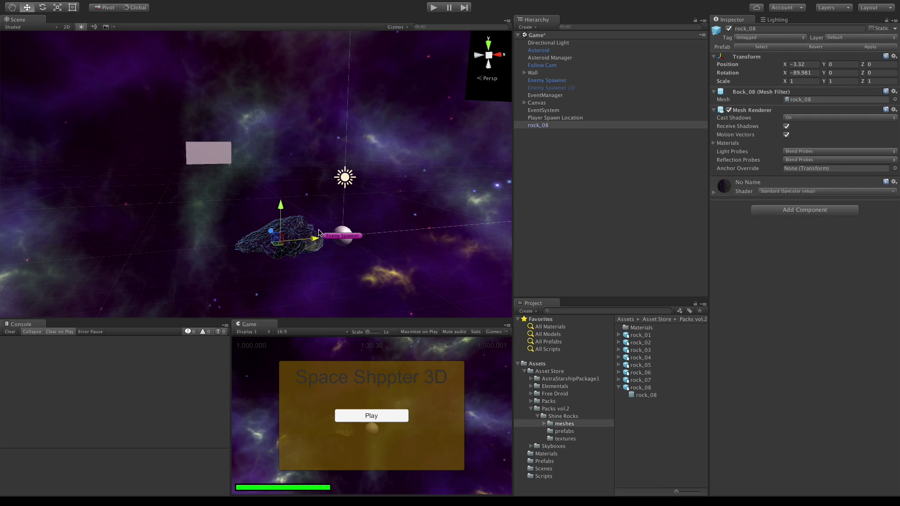
{"action": "left_click_drag", "start_coordinate": [373, 255], "coordinate": [342, 220], "text": "alt"}
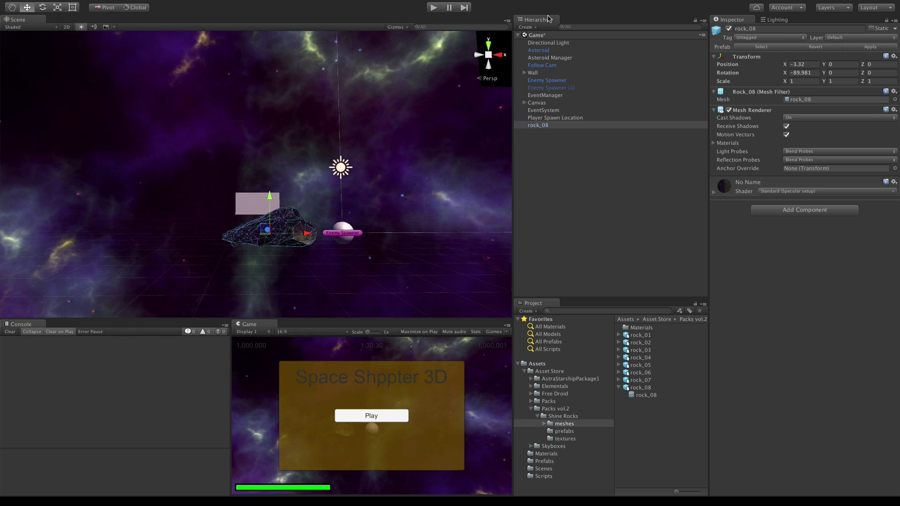
Step: Rename the rock_08 instance in the Hierarchy to 'Asteroid rock_08'
{"action": "left_click", "coordinate": [554, 133]}
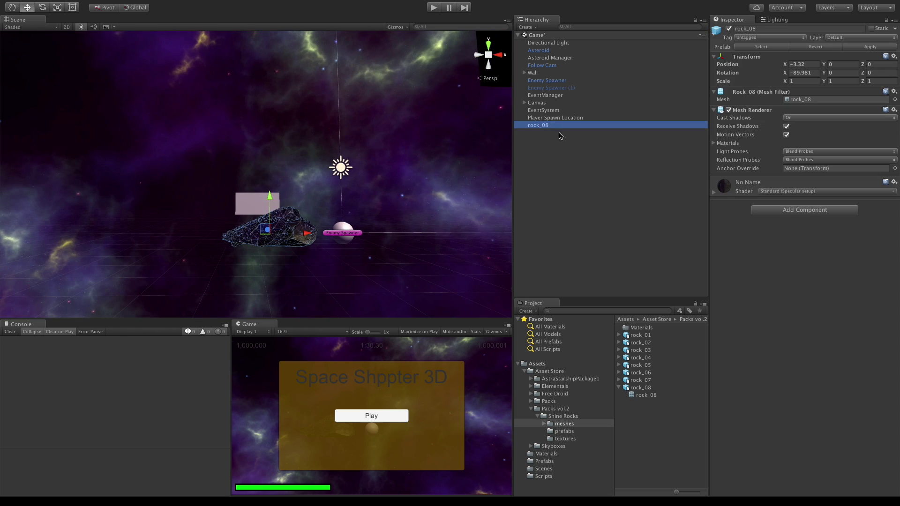
{"action": "key", "text": "Return"}
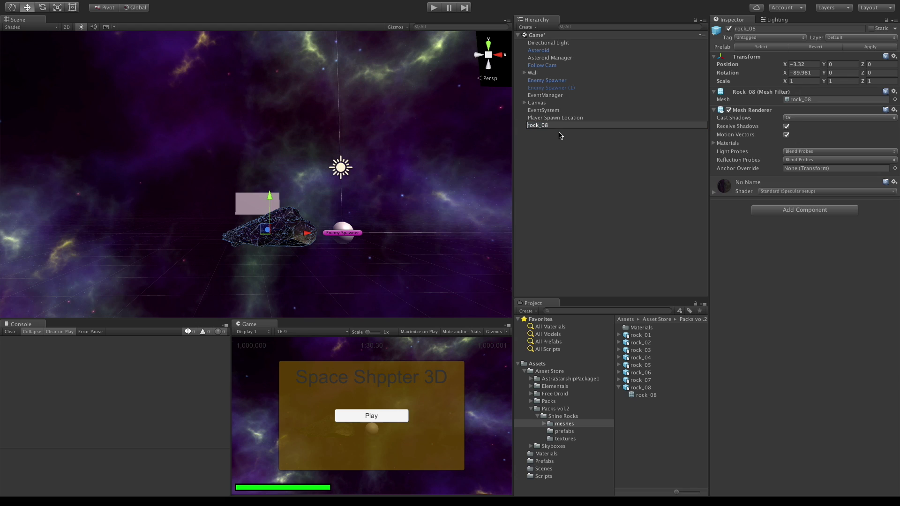
{"action": "type", "text": "Asteroid"}
{"action": "key", "text": "Return"}
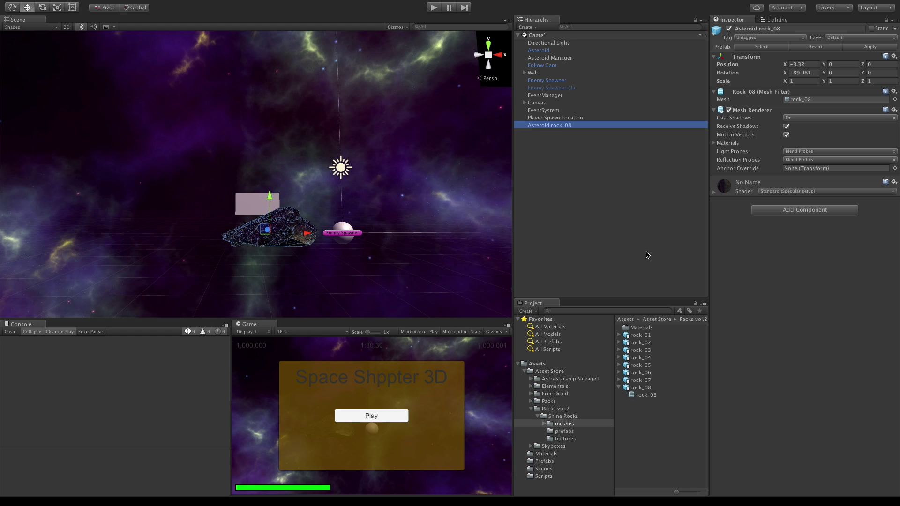
Step: Collapse rock_08 in the Project panel, then locate and preview the Asteroid object's script
{"action": "left_click", "coordinate": [619, 388]}
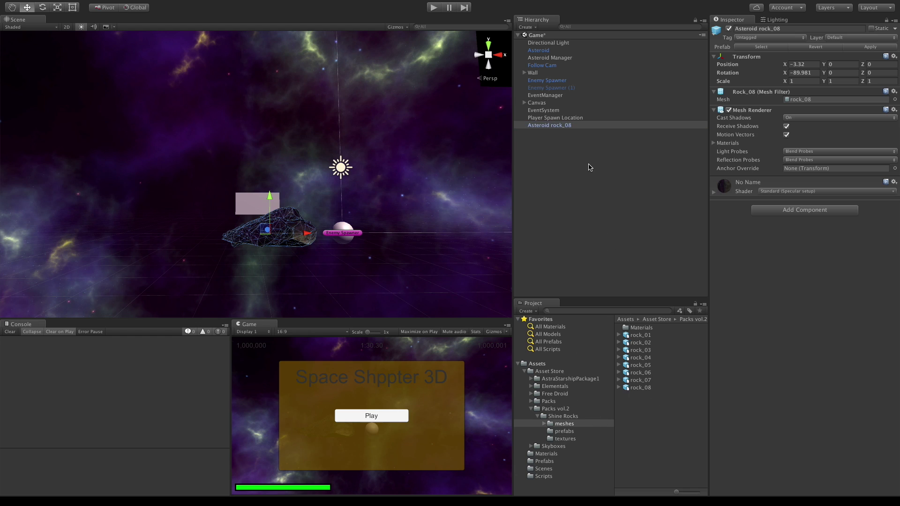
{"action": "left_click", "coordinate": [542, 51]}
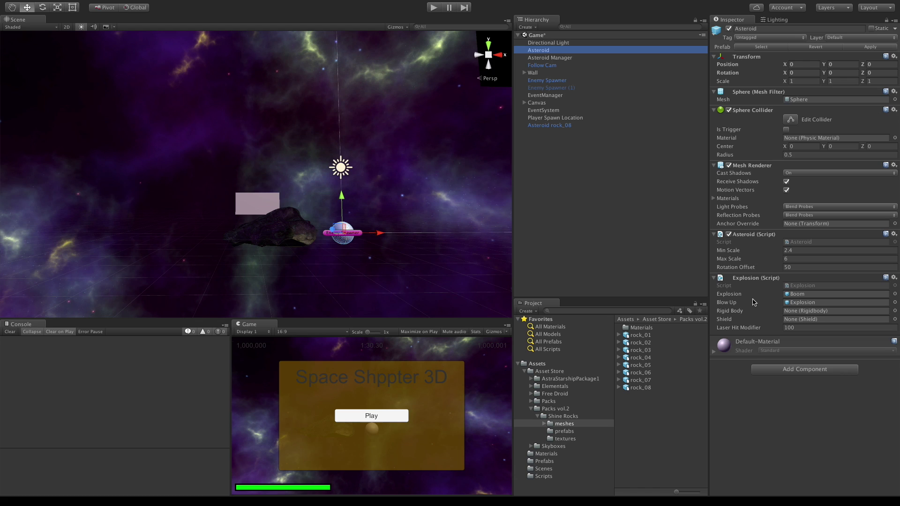
{"action": "left_click", "coordinate": [802, 243]}
{"action": "left_click", "coordinate": [641, 328]}
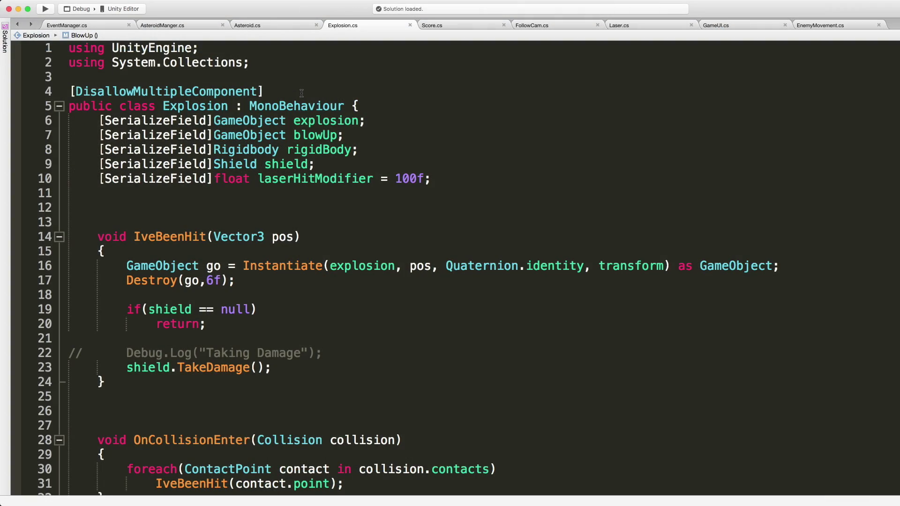
Step: Add [RequireComponent(typeof(Explosion))] below line 4 of Explosion.cs and save
{"action": "left_click", "coordinate": [301, 92]}
{"action": "key", "text": "Return"}
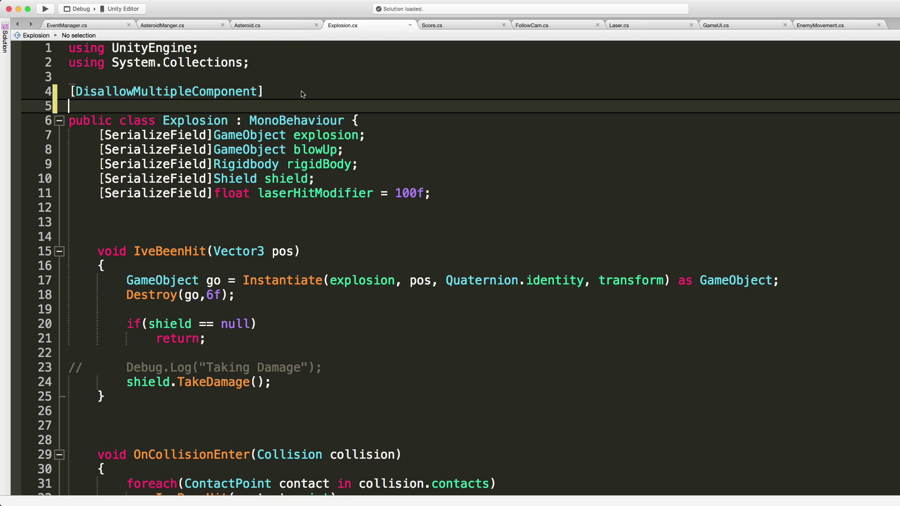
{"action": "type", "text": "{re"}
{"action": "key", "text": "BackSpace"}
{"action": "key", "text": "BackSpace"}
{"action": "key", "text": "BackSpace"}
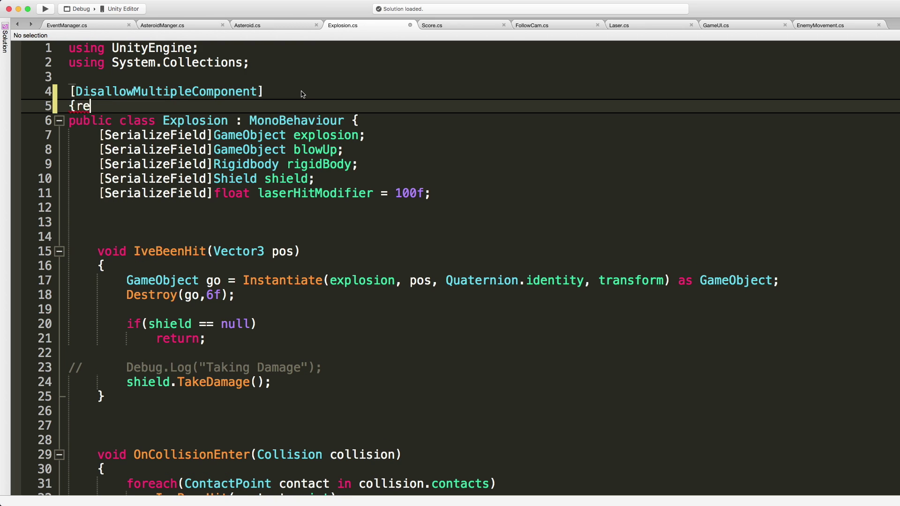
{"action": "type", "text": "[Re"}
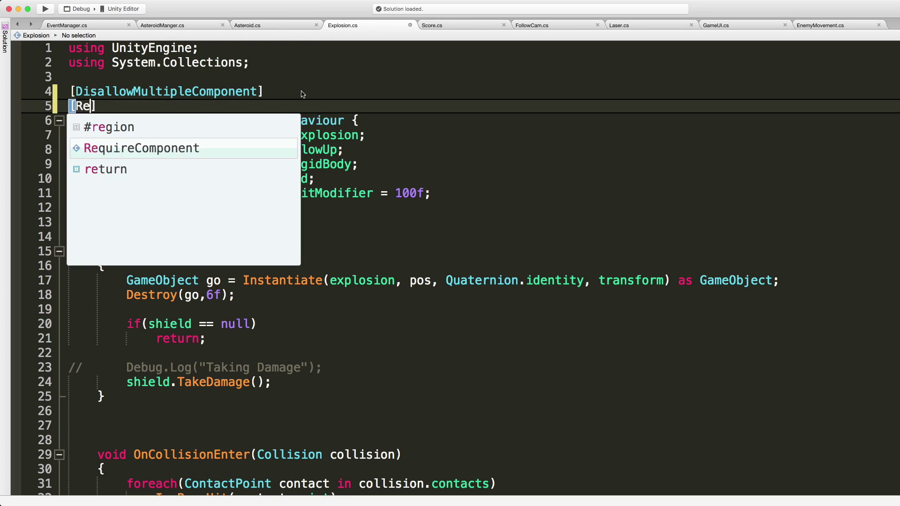
{"action": "key", "text": "Return"}
{"action": "type", "text": "(typ"}
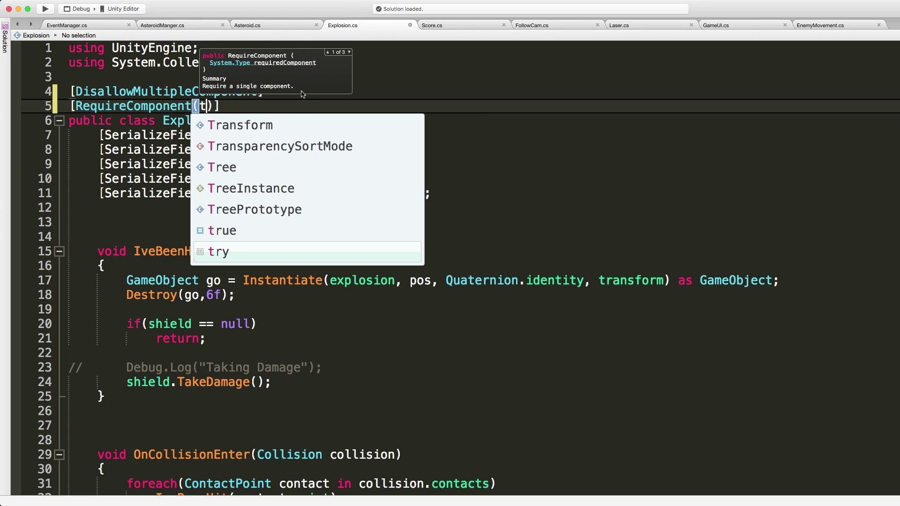
{"action": "key", "text": "Return"}
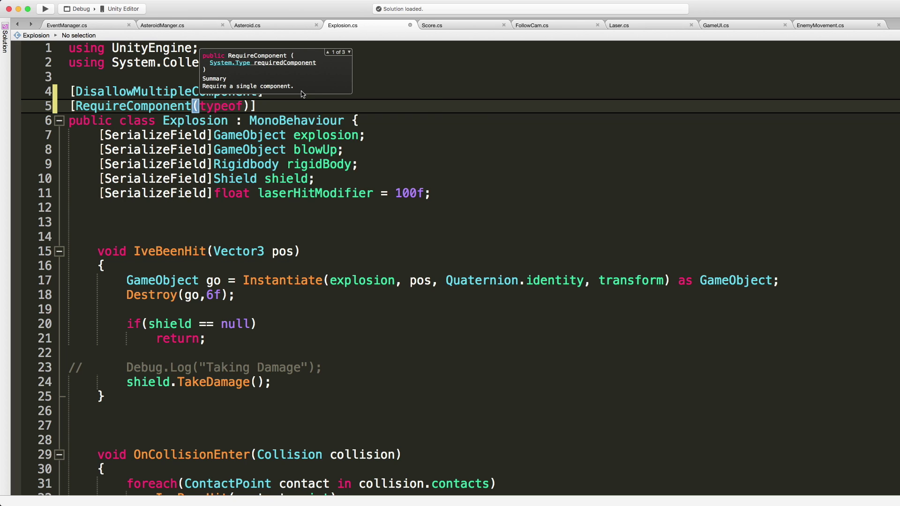
{"action": "type", "text": "(Expl"}
{"action": "key", "text": "Return"}
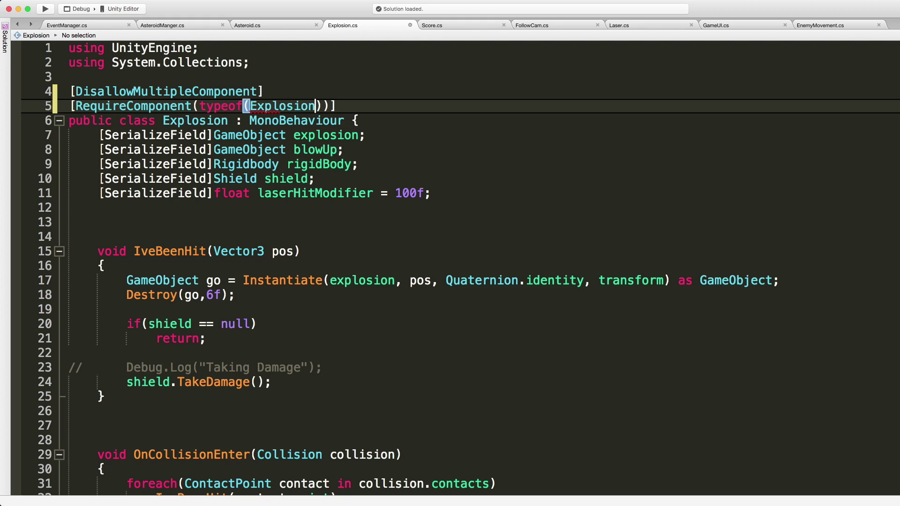
{"action": "key", "text": "super+s"}
Step: Cut the RequireComponent line back out of Explosion.cs
{"action": "left_click", "coordinate": [303, 90]}
{"action": "key", "text": "Right"}
{"action": "key", "text": "shift+Down"}
{"action": "key", "text": "super+c"}
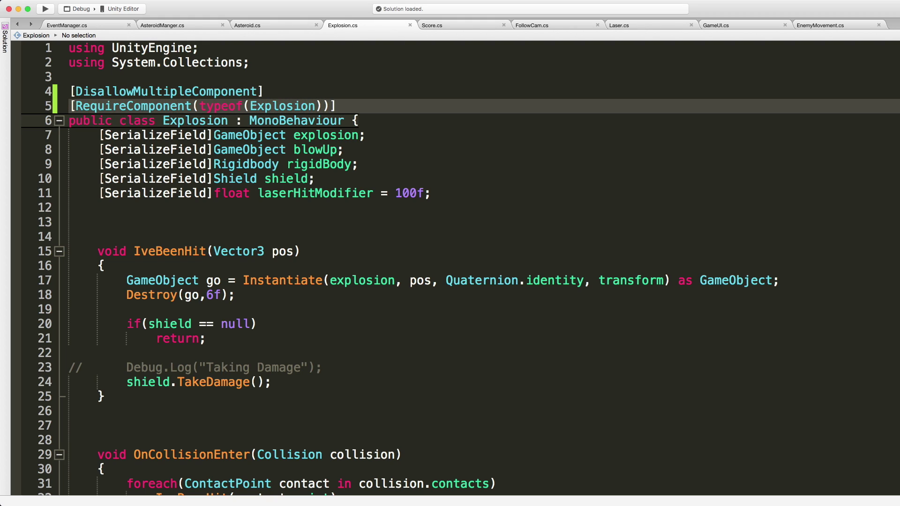
{"action": "key", "text": "BackSpace"}
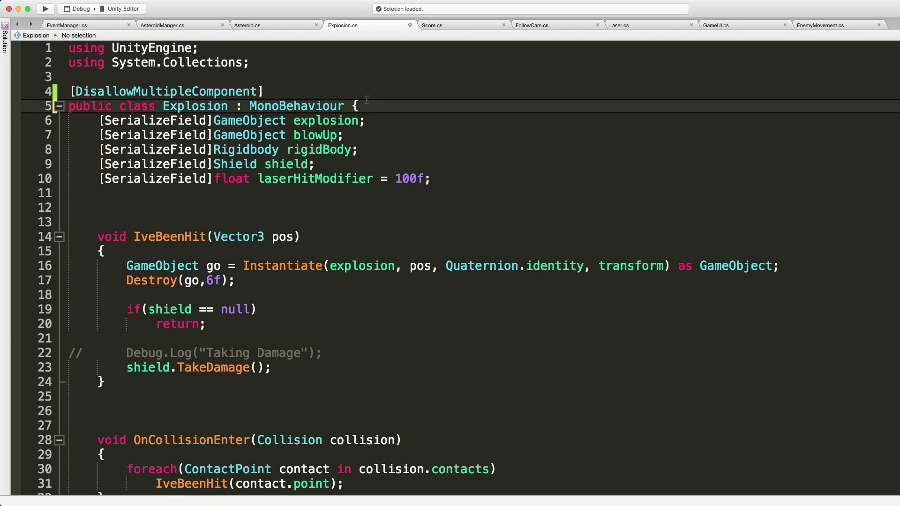
Step: Paste the RequireComponent(typeof(Explosion)) line above the Asteroid class and save Asteroid.cs
{"action": "left_click", "coordinate": [262, 26]}
{"action": "scroll", "coordinate": [277, 120], "scroll_direction": "up", "scroll_amount": 10}
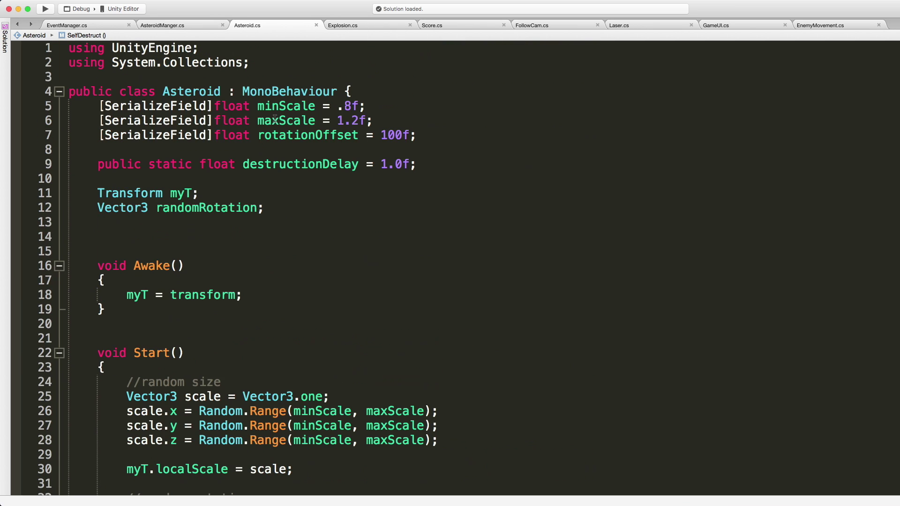
{"action": "left_click", "coordinate": [256, 76]}
{"action": "key", "text": "super+v"}
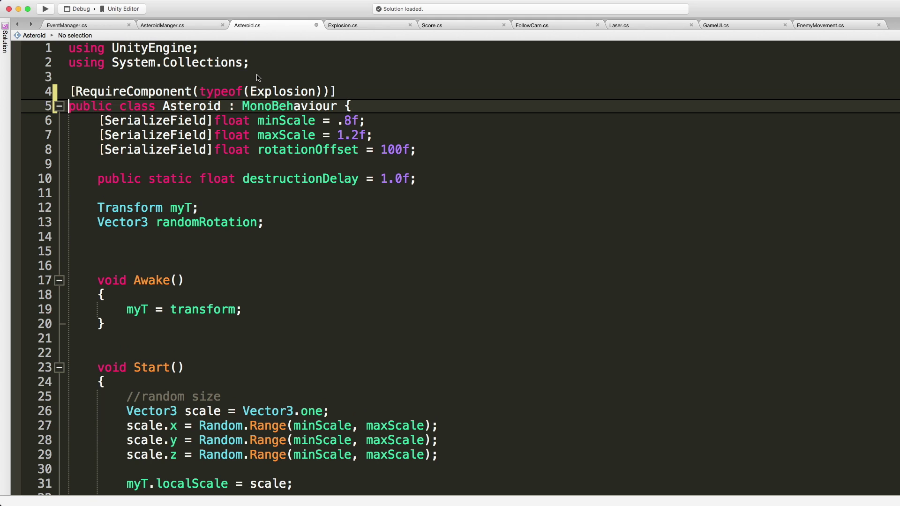
{"action": "key", "text": "super+s"}
Step: Put [DisallowMultipleComponent] directly above RequireComponent in Asteroid.cs, save, and return to Unity
{"action": "left_click", "coordinate": [338, 25]}
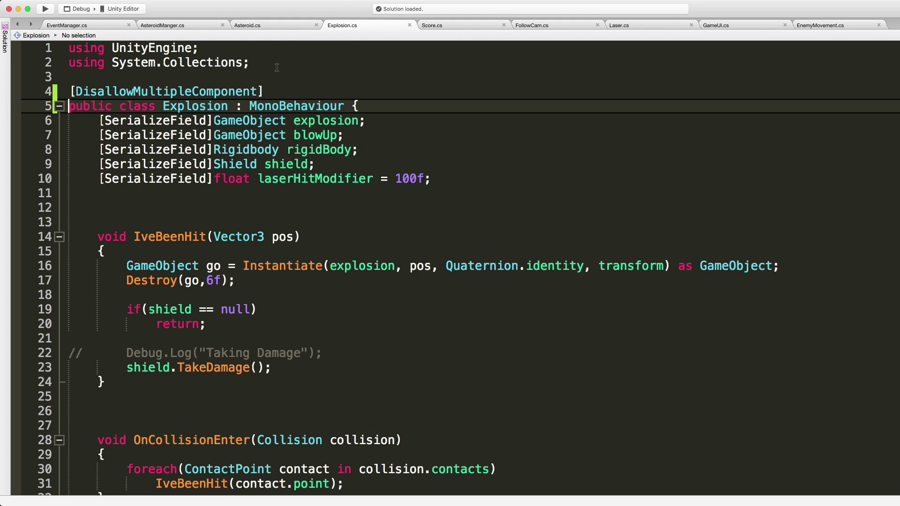
{"action": "left_click", "coordinate": [224, 83]}
{"action": "key", "text": "Down"}
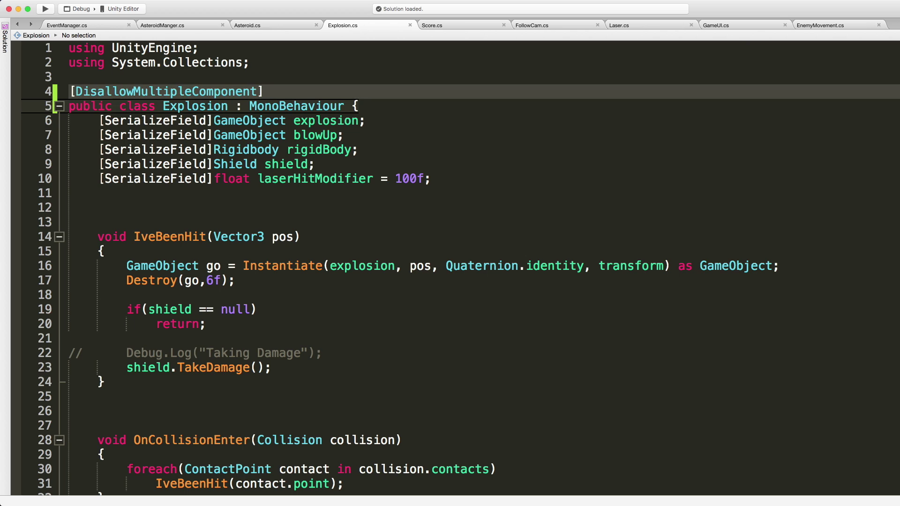
{"action": "left_click", "coordinate": [269, 25]}
{"action": "left_click", "coordinate": [176, 83]}
{"action": "type", "text": "[DisallowMultipleComponent]"}
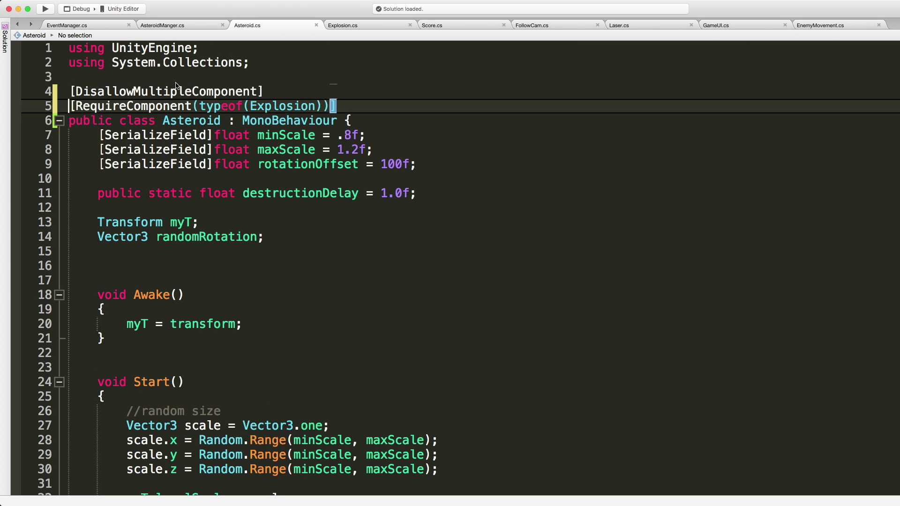
{"action": "key", "text": "Return"}
{"action": "key", "text": "BackSpace"}
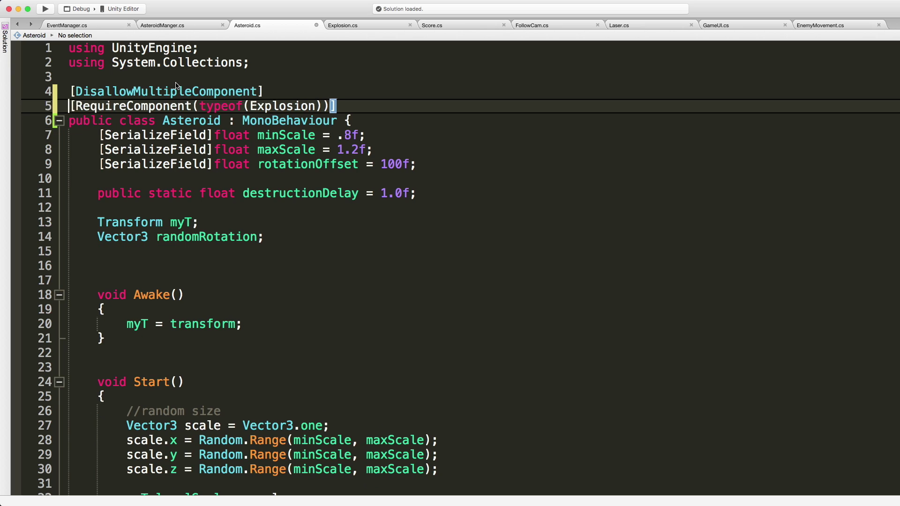
{"action": "key", "text": "super+s"}
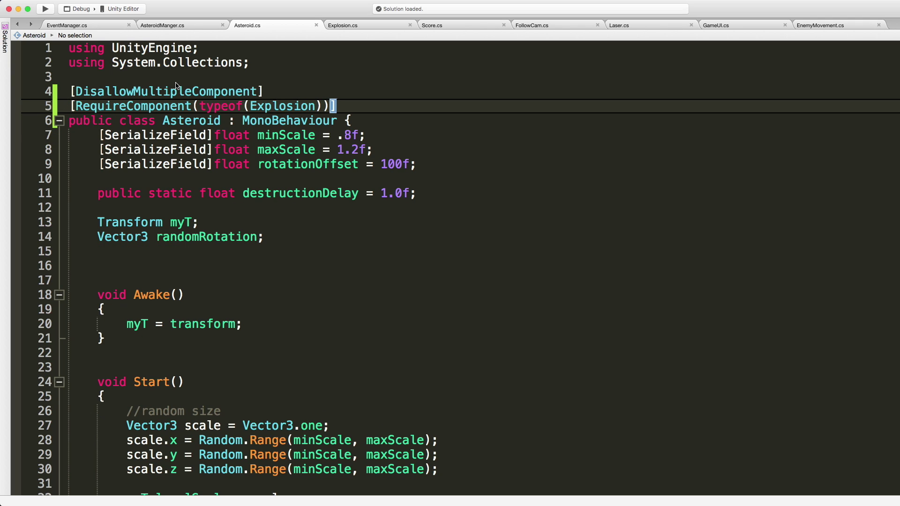
{"action": "key", "text": "super+Tab"}
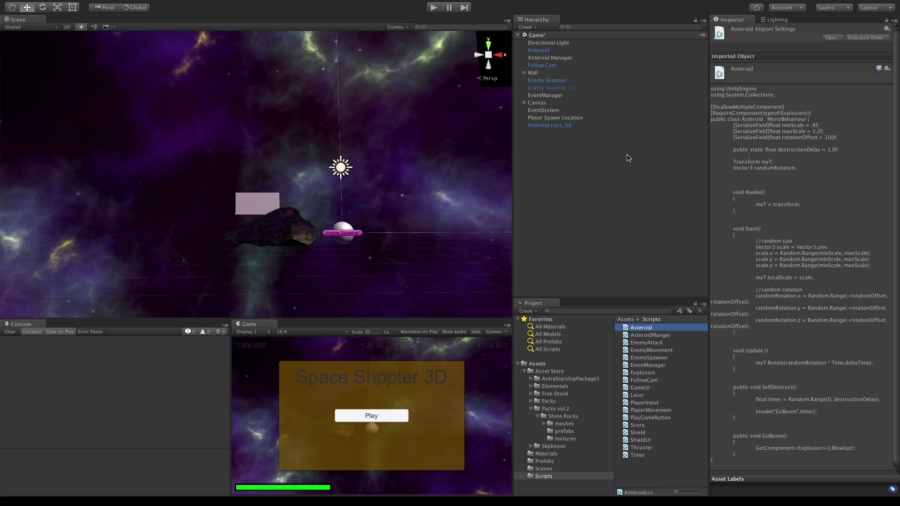
Step: Drag the Asteroid script onto Asteroid rock_08, adding Explosion and Asteroid components
{"action": "left_click", "coordinate": [559, 125]}
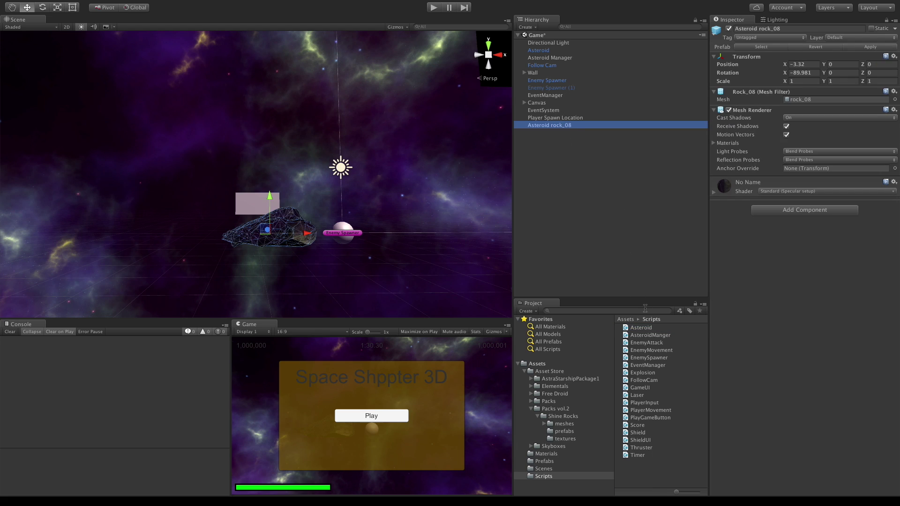
{"action": "left_click_drag", "start_coordinate": [651, 328], "coordinate": [775, 316]}
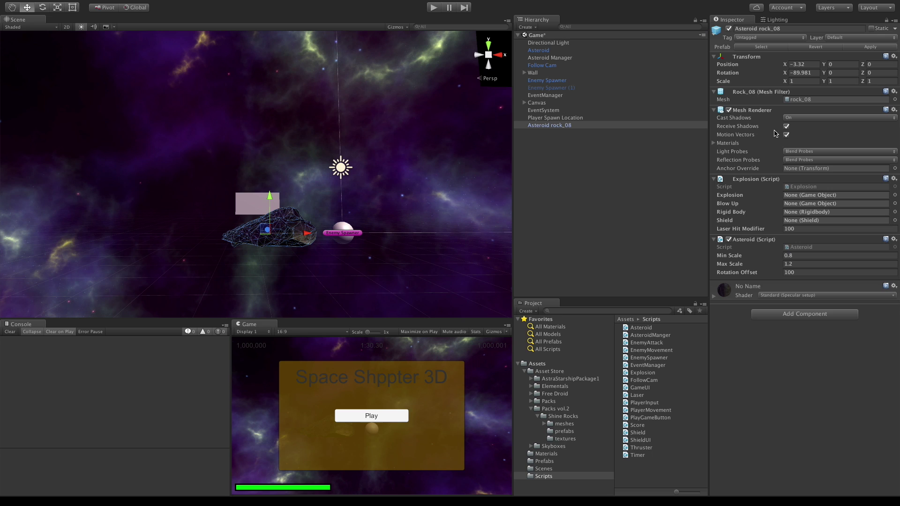
{"action": "scroll", "coordinate": [312, 237], "scroll_direction": "up", "scroll_amount": 5}
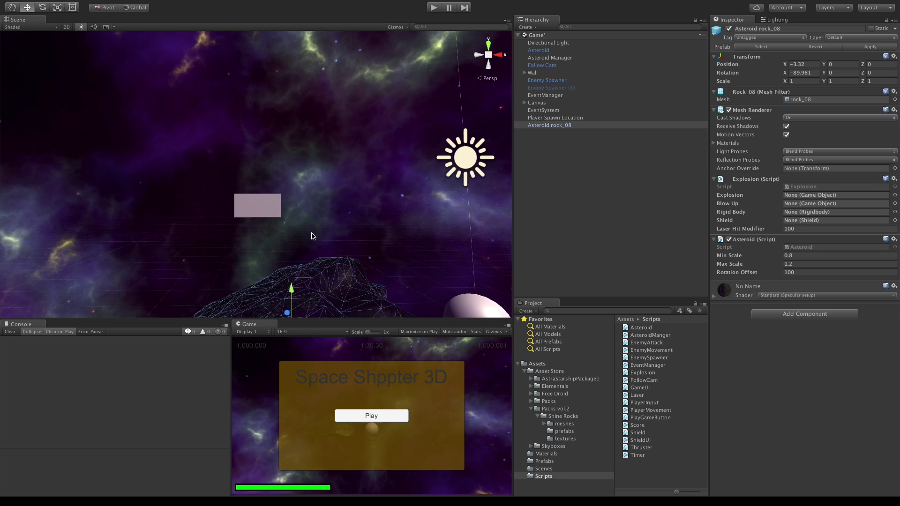
{"action": "scroll", "coordinate": [328, 240], "scroll_direction": "down", "scroll_amount": 4}
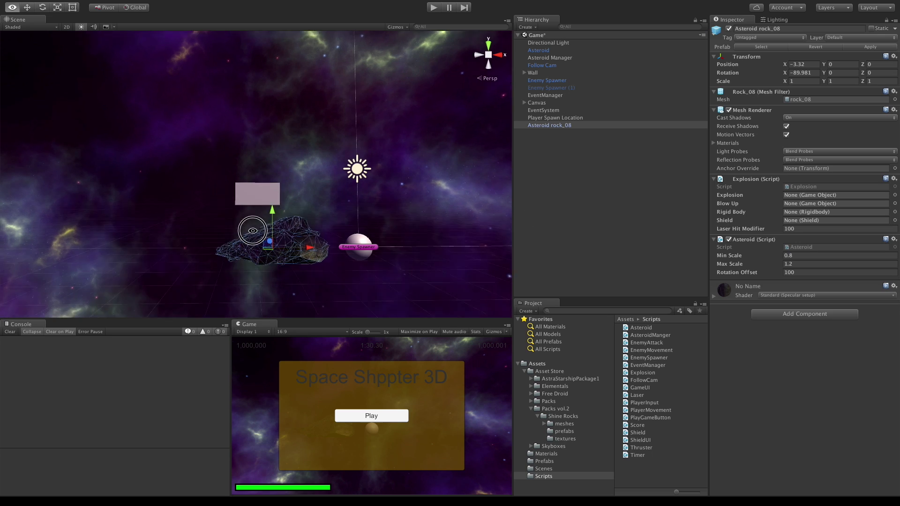
{"action": "left_click_drag", "start_coordinate": [252, 231], "coordinate": [244, 295], "text": "alt"}
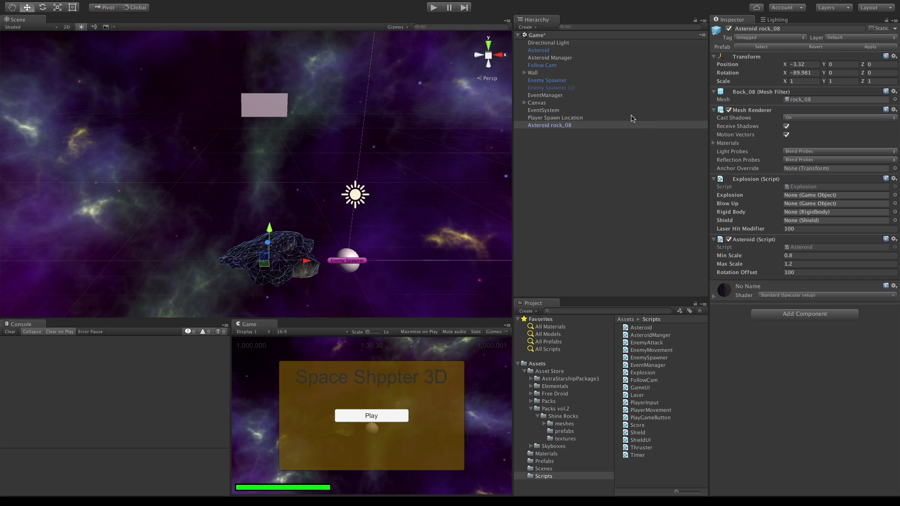
{"action": "left_click", "coordinate": [564, 51]}
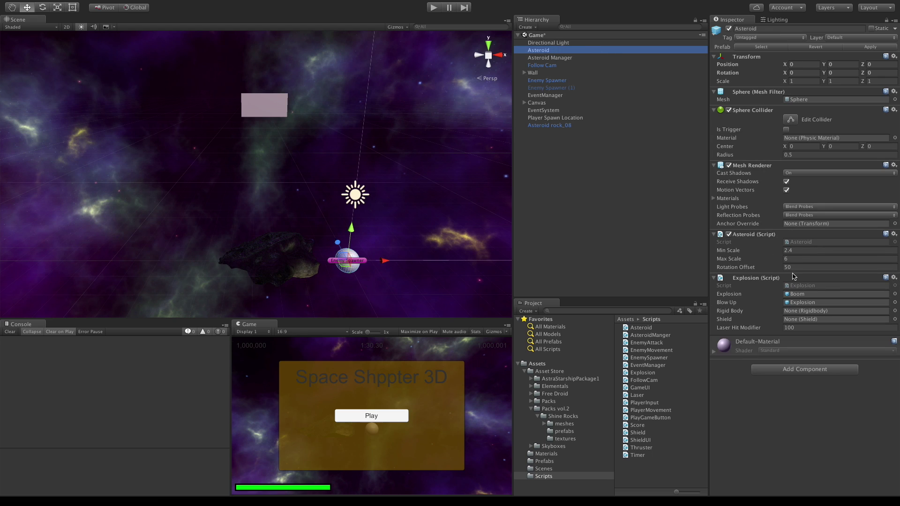
Step: Copy the original Explosion component values (Boom, Explosion) onto Asteroid rock_08
{"action": "left_click", "coordinate": [893, 278]}
{"action": "left_click", "coordinate": [870, 329]}
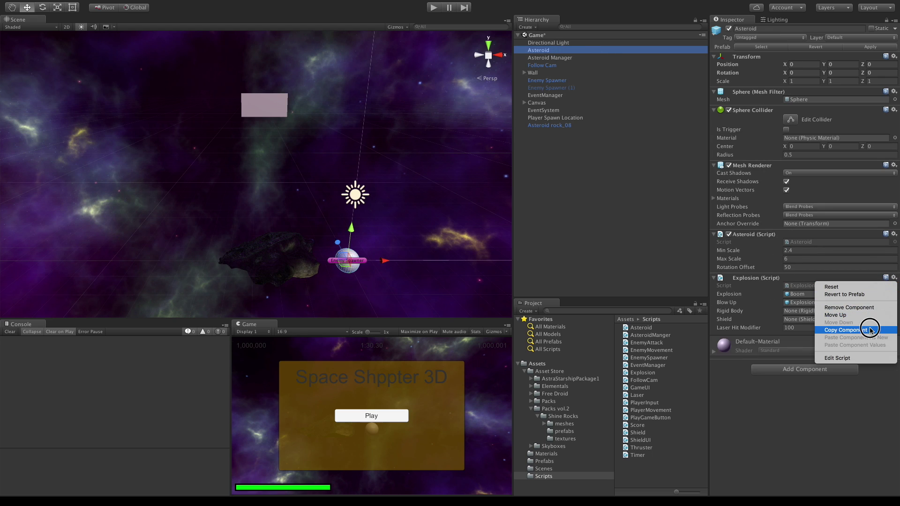
{"action": "left_click", "coordinate": [562, 125]}
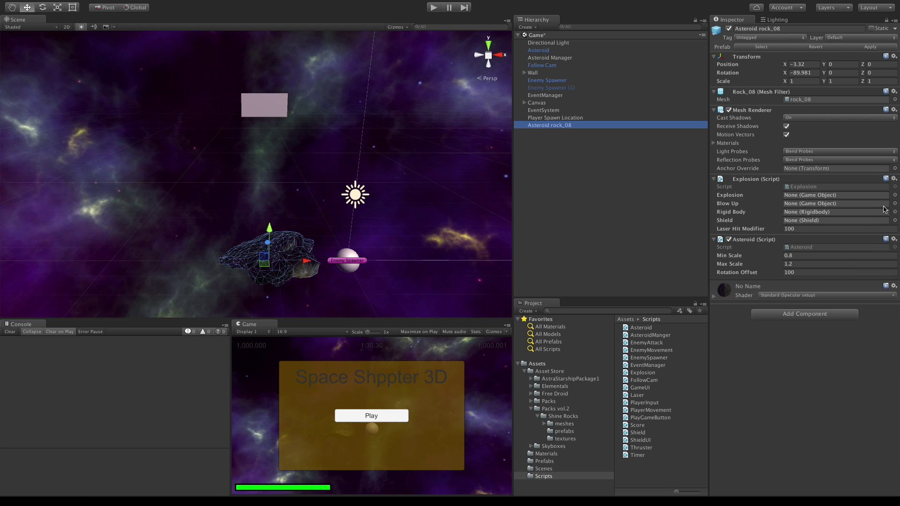
{"action": "left_click", "coordinate": [896, 179]}
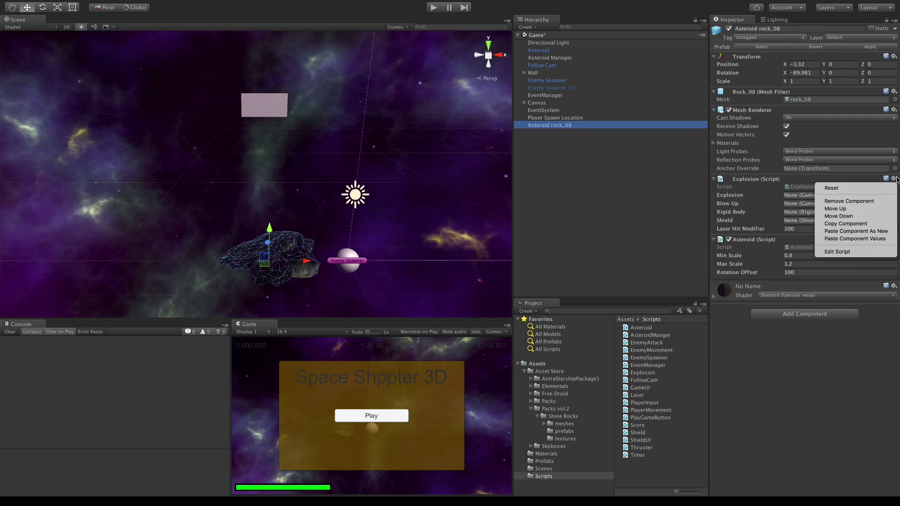
{"action": "left_click", "coordinate": [878, 239]}
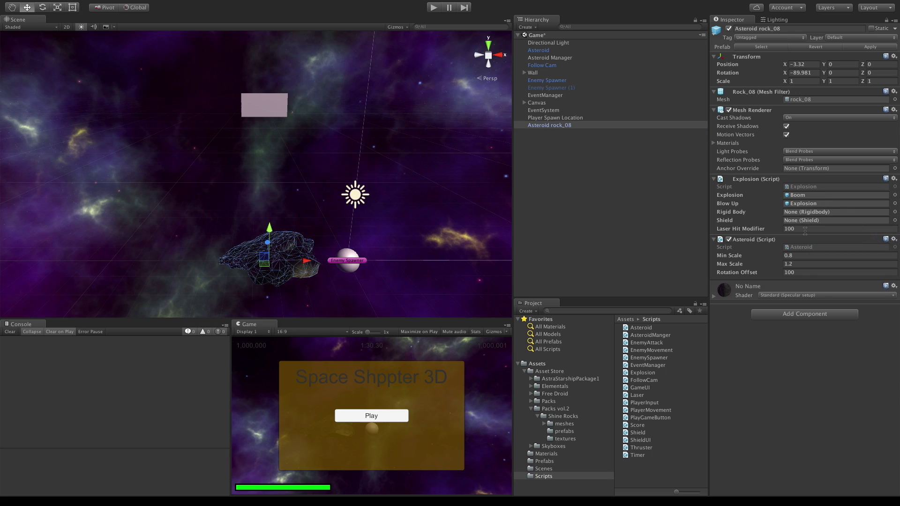
Step: Copy the Asteroid script values (Min Scale 2.4, Max Scale 6, Rotation Offset 50) onto rock_08
{"action": "left_click", "coordinate": [550, 51]}
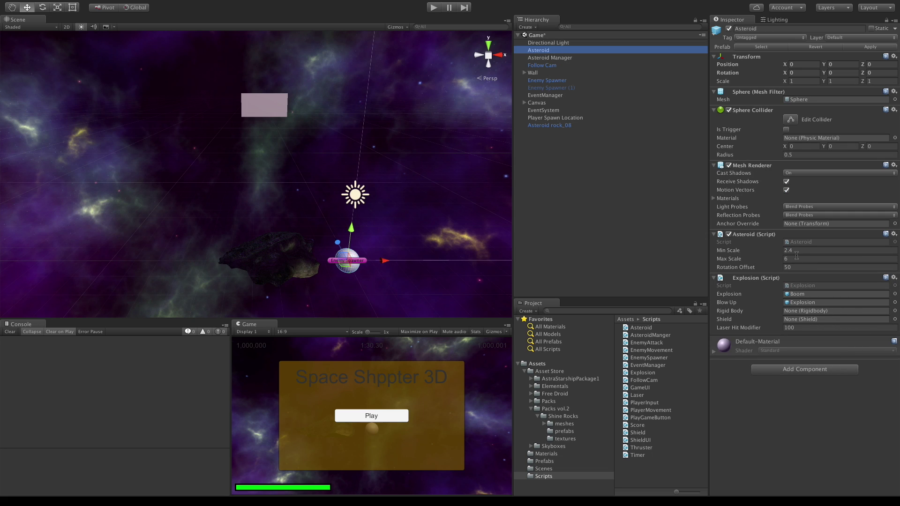
{"action": "left_click", "coordinate": [893, 234]}
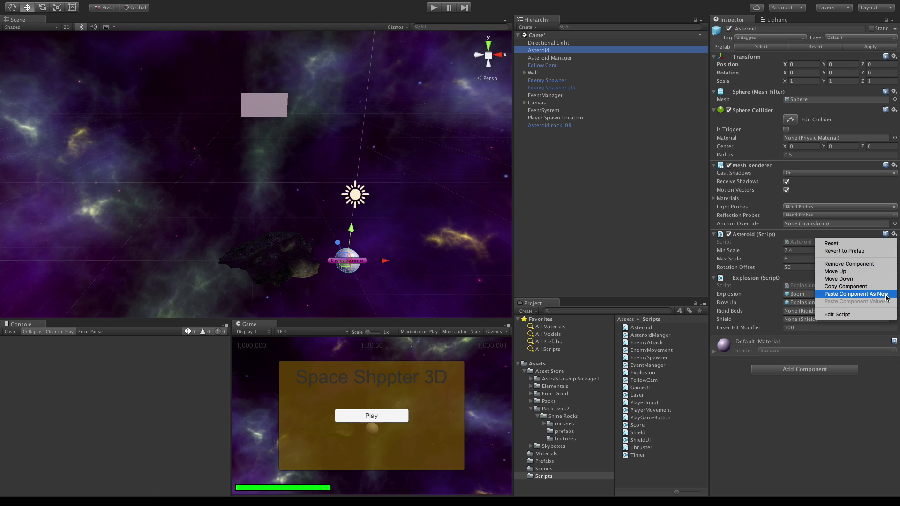
{"action": "left_click", "coordinate": [845, 286]}
{"action": "left_click", "coordinate": [549, 125]}
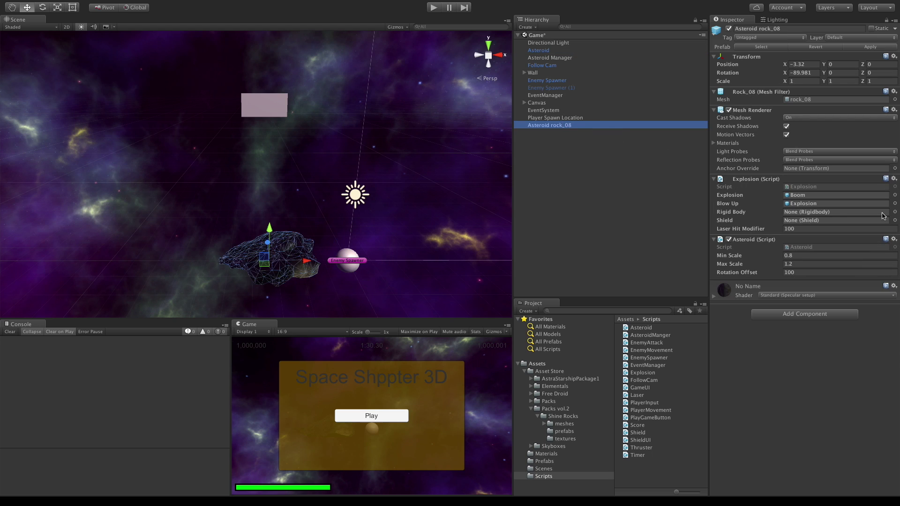
{"action": "left_click", "coordinate": [893, 239]}
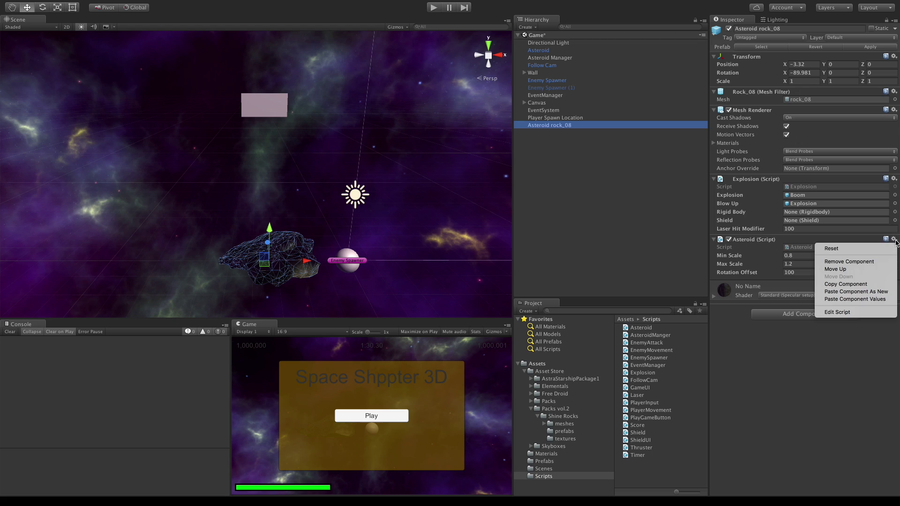
{"action": "left_click", "coordinate": [876, 299]}
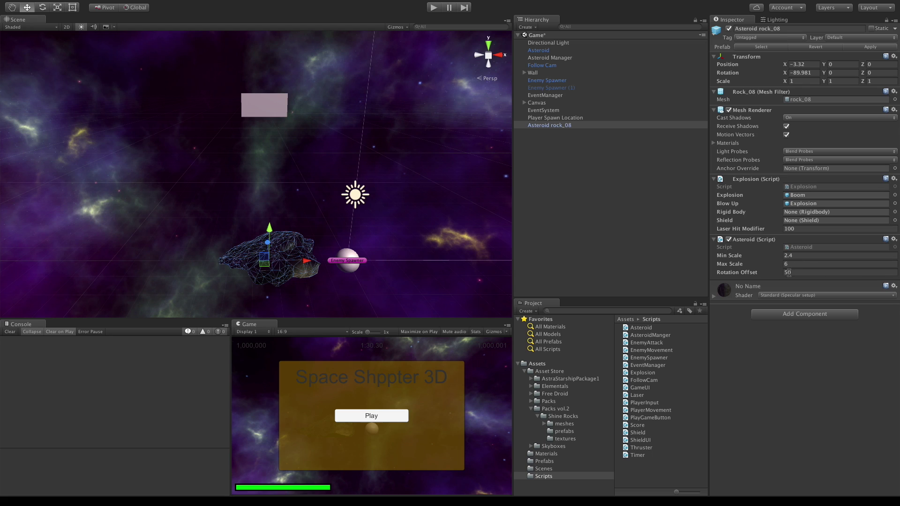
Step: Add a Box Collider to Asteroid rock_08 by searching 'col' in Add Component
{"action": "scroll", "coordinate": [440, 109], "scroll_direction": "up", "scroll_amount": 2}
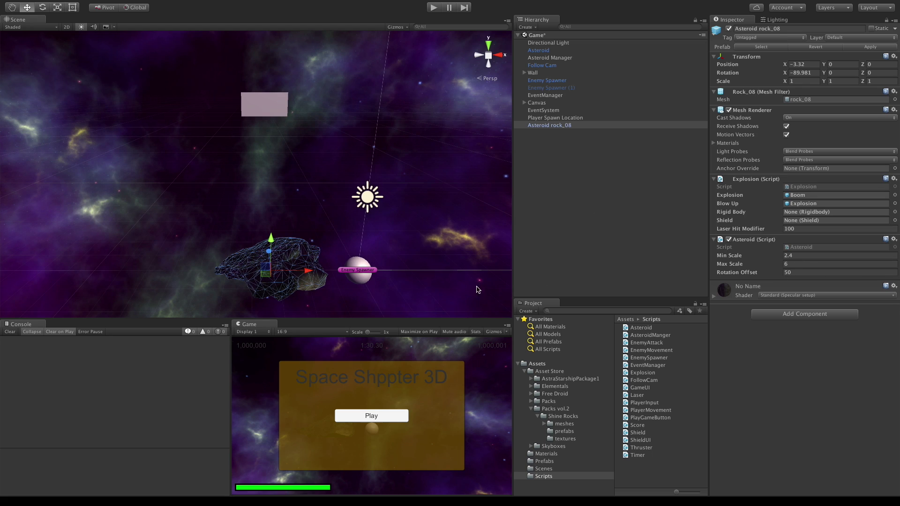
{"action": "left_click_drag", "start_coordinate": [336, 271], "coordinate": [323, 166], "text": "alt"}
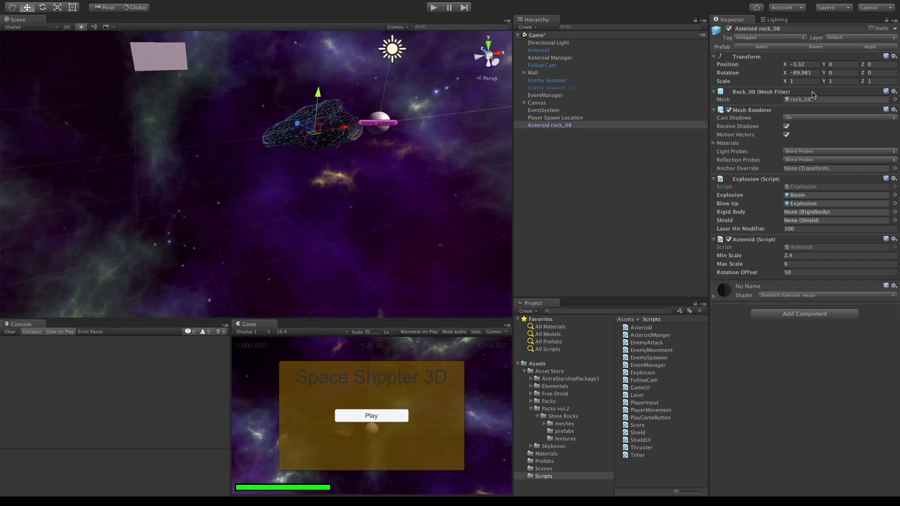
{"action": "left_click", "coordinate": [789, 315]}
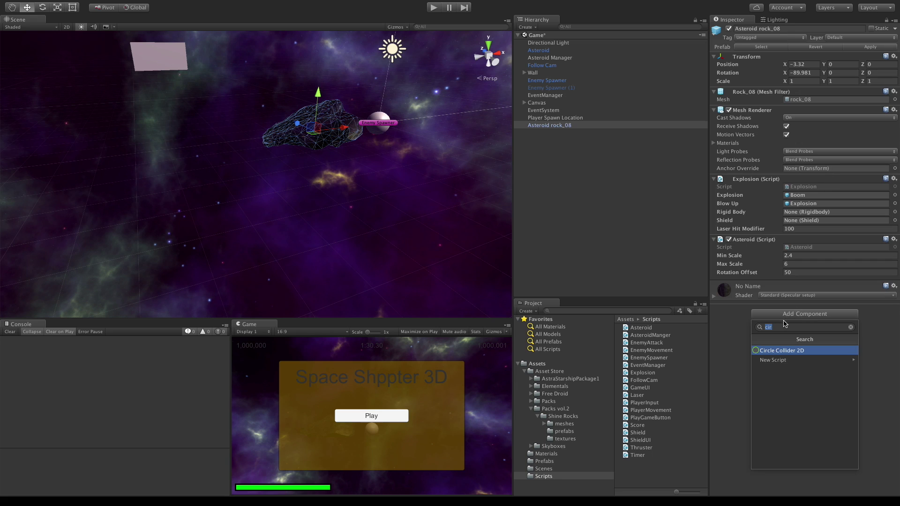
{"action": "type", "text": "collid"}
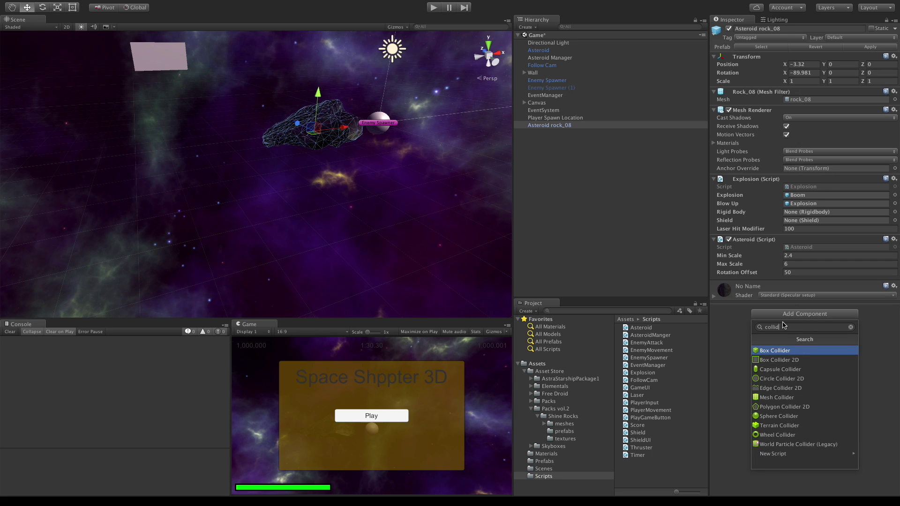
{"action": "key", "text": "Return"}
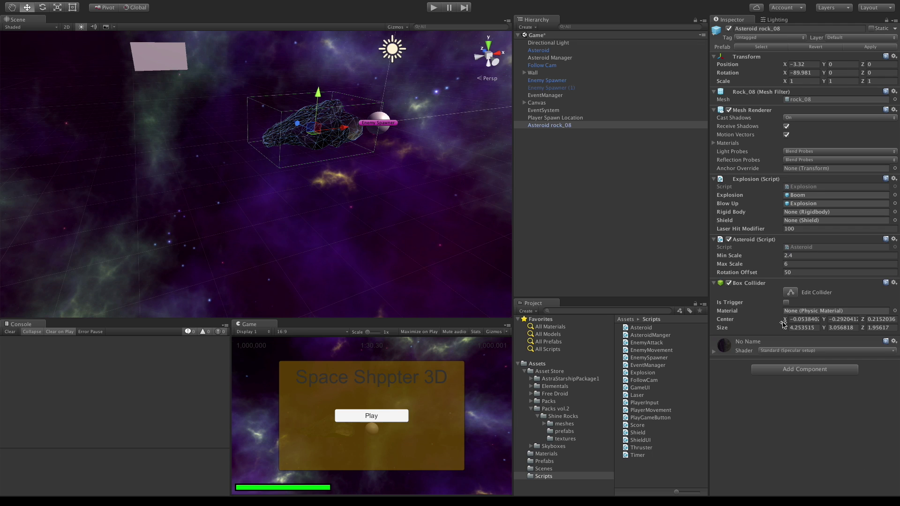
{"action": "scroll", "coordinate": [276, 148], "scroll_direction": "up", "scroll_amount": 4}
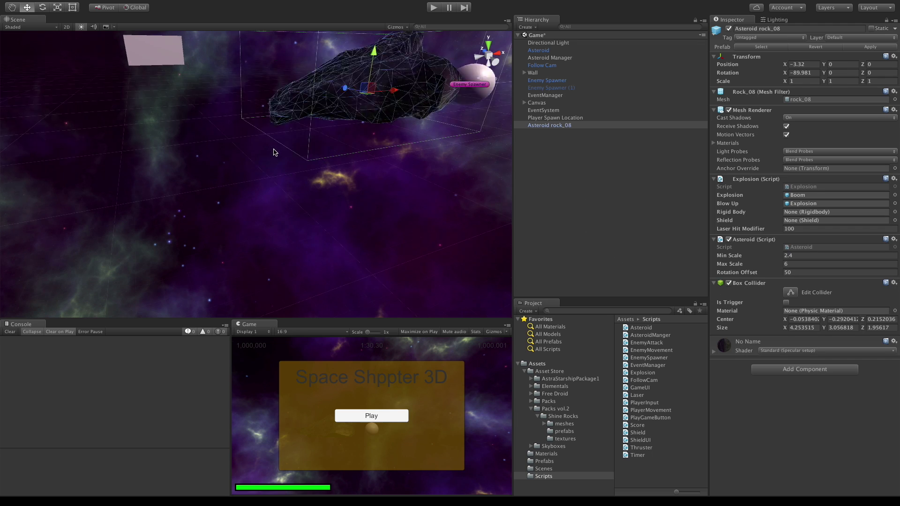
Step: Undo the Box Collider and add a Capsule Collider to Asteroid rock_08 instead
{"action": "key", "text": "ctrl+z"}
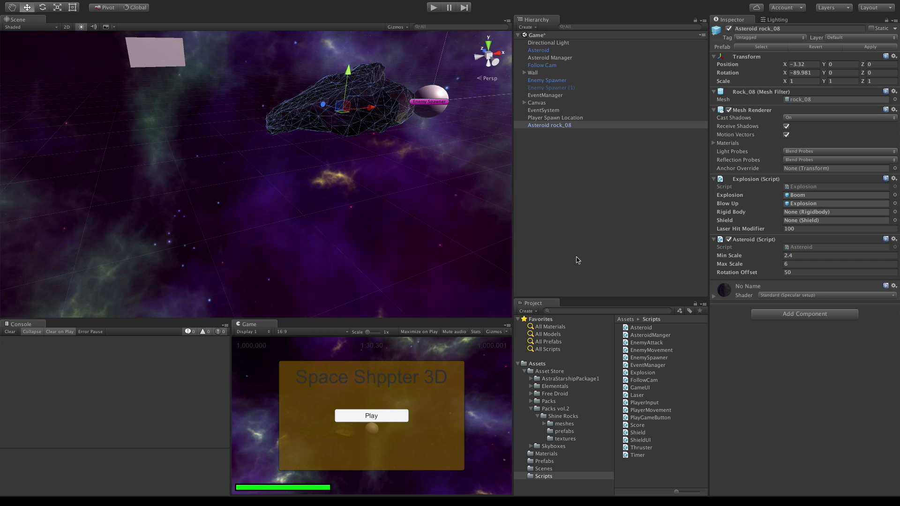
{"action": "left_click", "coordinate": [812, 314]}
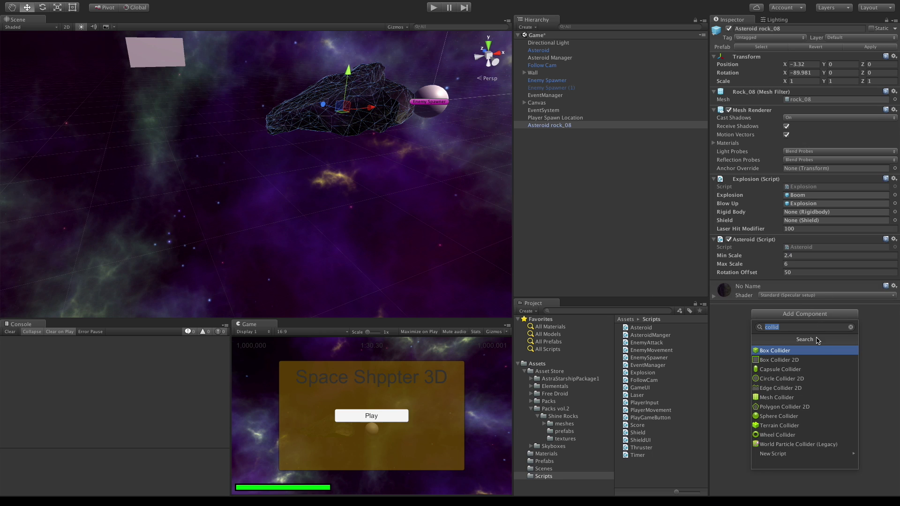
{"action": "left_click", "coordinate": [794, 369]}
{"action": "scroll", "coordinate": [419, 186], "scroll_direction": "down", "scroll_amount": 3}
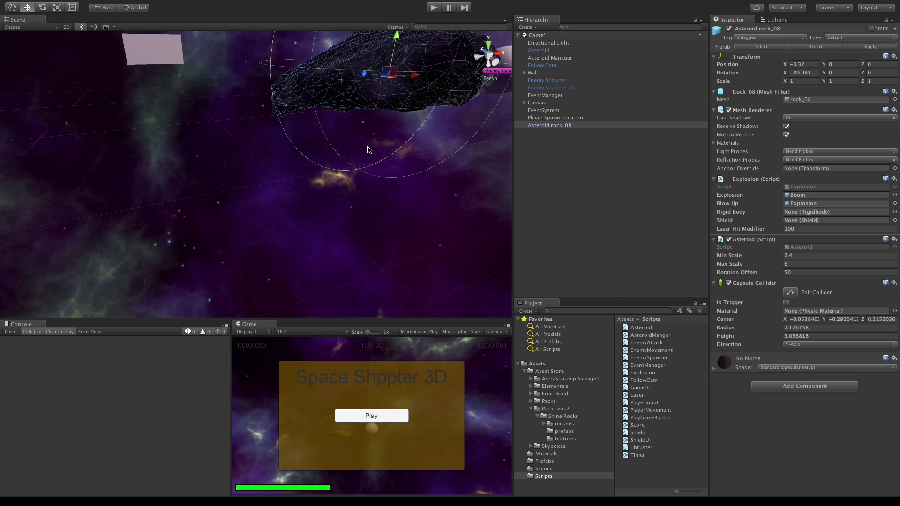
{"action": "left_click_drag", "start_coordinate": [359, 147], "coordinate": [318, 169], "text": "alt"}
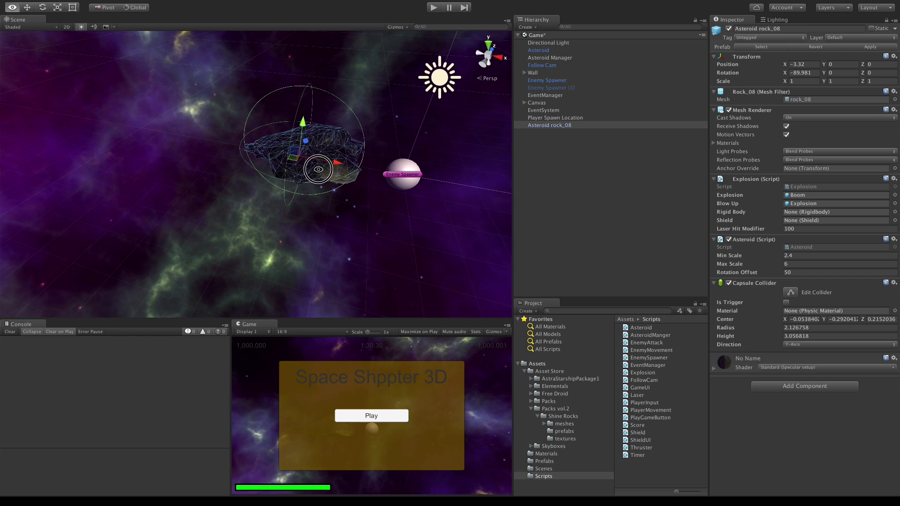
Step: Set the Capsule Collider to X-Axis direction, height 4.62 and radius 0.74
{"action": "left_click", "coordinate": [796, 344]}
{"action": "left_click", "coordinate": [797, 337]}
{"action": "left_click_drag", "start_coordinate": [742, 338], "coordinate": [712, 327]}
{"action": "left_click_drag", "start_coordinate": [492, 262], "coordinate": [303, 214], "text": "alt"}
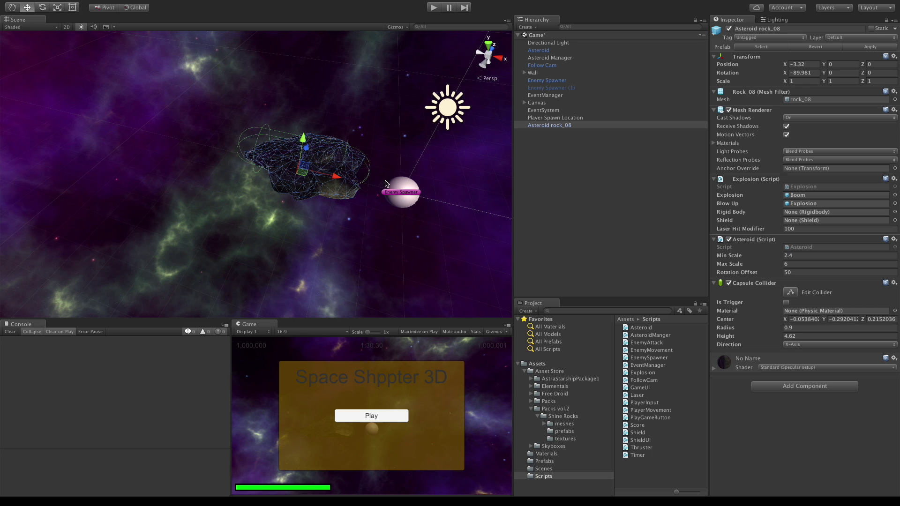
{"action": "left_click_drag", "start_coordinate": [385, 183], "coordinate": [284, 113], "text": "alt"}
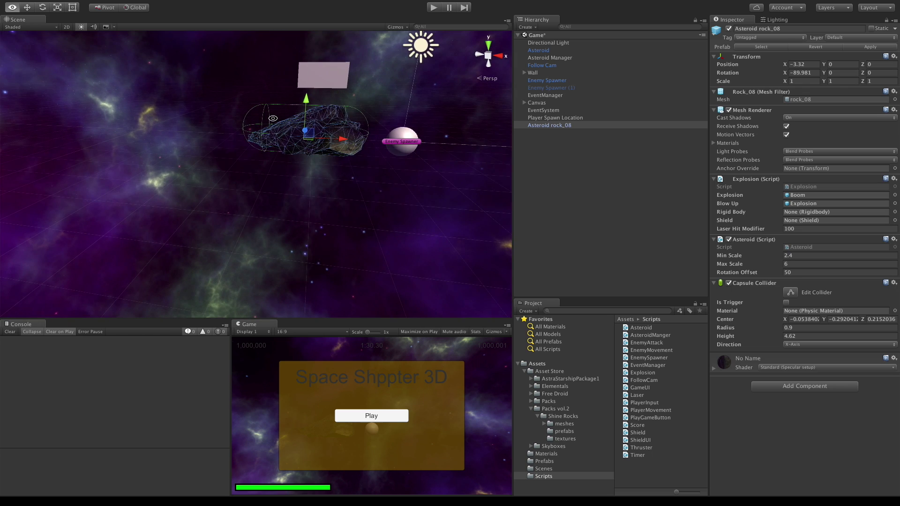
{"action": "left_click", "coordinate": [781, 329]}
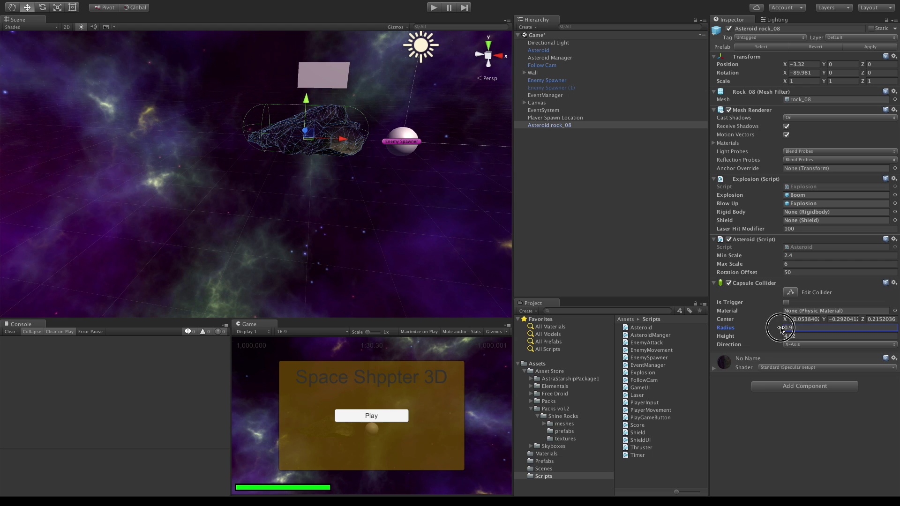
{"action": "left_click_drag", "start_coordinate": [780, 329], "coordinate": [777, 328]}
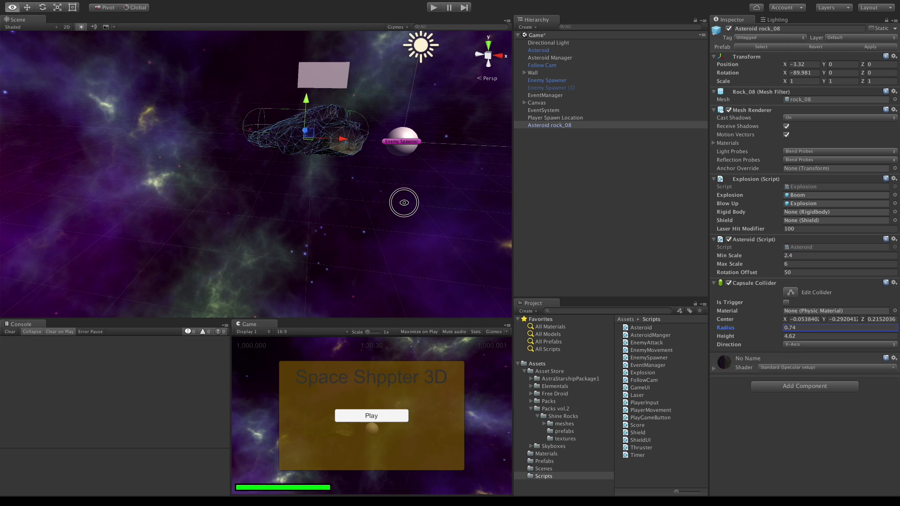
{"action": "left_click_drag", "start_coordinate": [404, 203], "coordinate": [436, 197], "text": "alt"}
{"action": "left_click", "coordinate": [602, 174]}
{"action": "left_click", "coordinate": [570, 118]}
{"action": "left_click", "coordinate": [570, 126]}
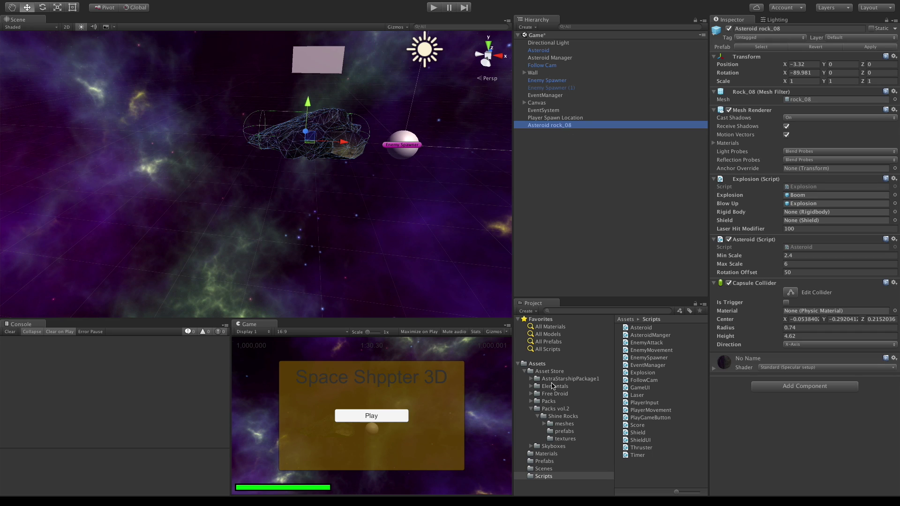
Step: Replace the Asteroid prefab's contents with Asteroid rock_08 in the Prefabs folder
{"action": "left_click", "coordinate": [525, 371]}
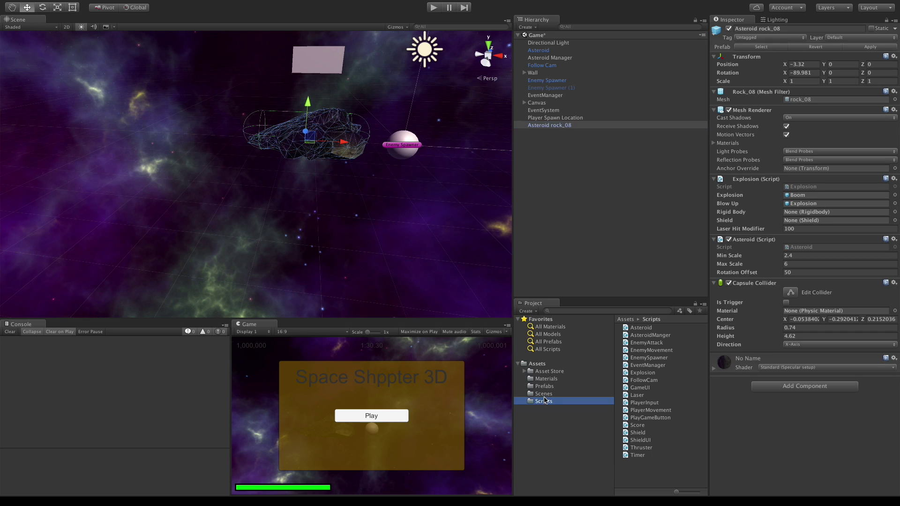
{"action": "left_click", "coordinate": [545, 386]}
{"action": "left_click_drag", "start_coordinate": [557, 127], "coordinate": [639, 327]}
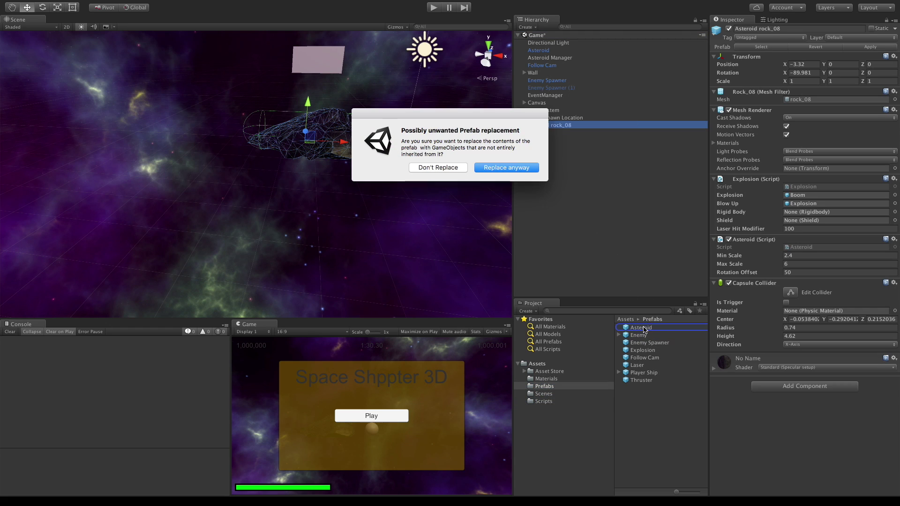
{"action": "left_click", "coordinate": [518, 166]}
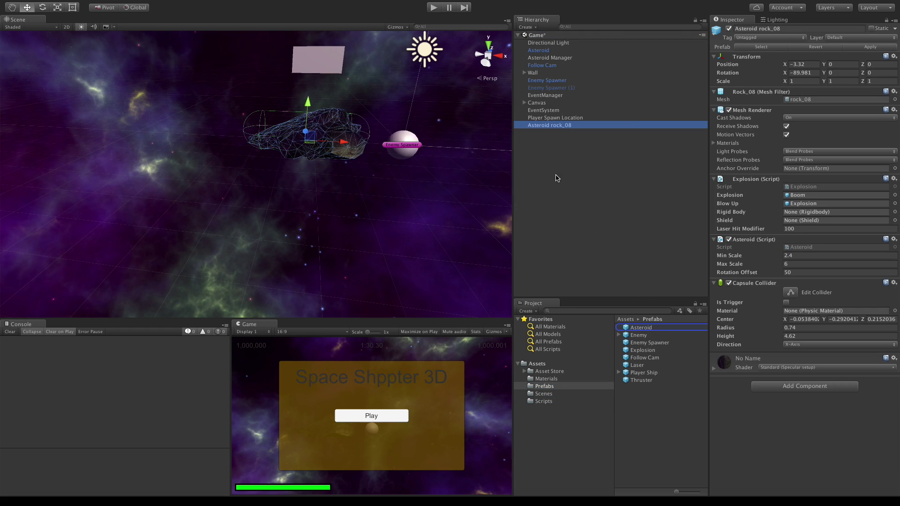
Step: Delete the original Asteroid object from the scene
{"action": "left_click", "coordinate": [539, 50]}
{"action": "left_click", "coordinate": [729, 29]}
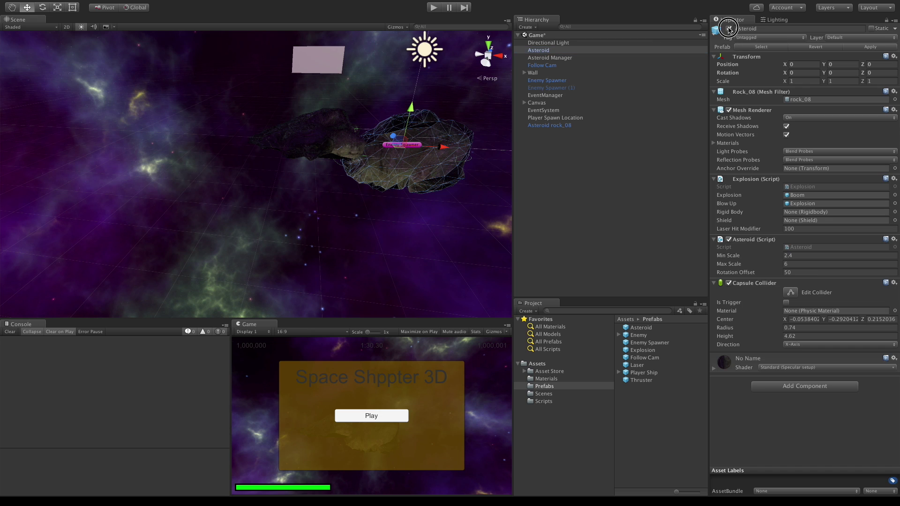
{"action": "left_click", "coordinate": [728, 28]}
{"action": "mouse_move", "coordinate": [393, 185]}
{"action": "left_mouse_down", "text": "alt"}
{"action": "mouse_move", "coordinate": [386, 172]}
{"action": "mouse_move", "coordinate": [403, 179]}
{"action": "left_mouse_up", "text": "alt"}
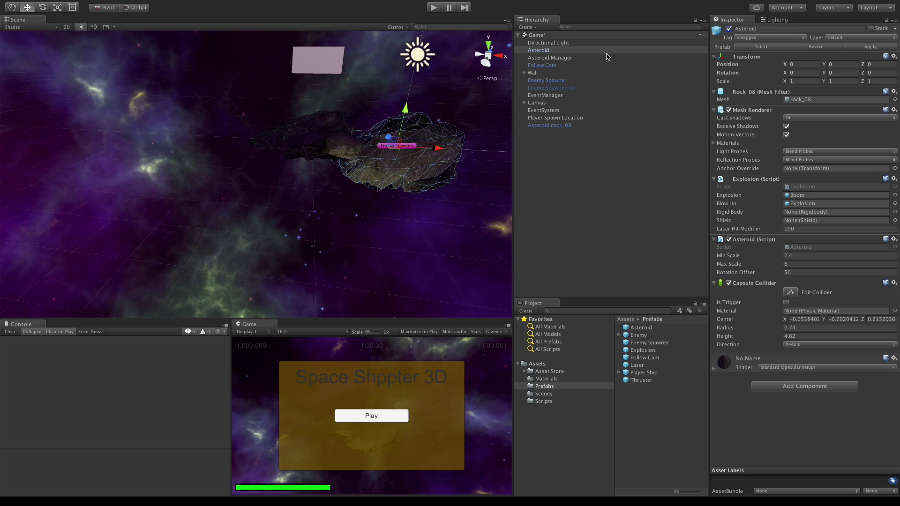
{"action": "left_click_drag", "start_coordinate": [512, 209], "coordinate": [530, 210]}
{"action": "left_click", "coordinate": [590, 140]}
{"action": "left_click", "coordinate": [577, 52]}
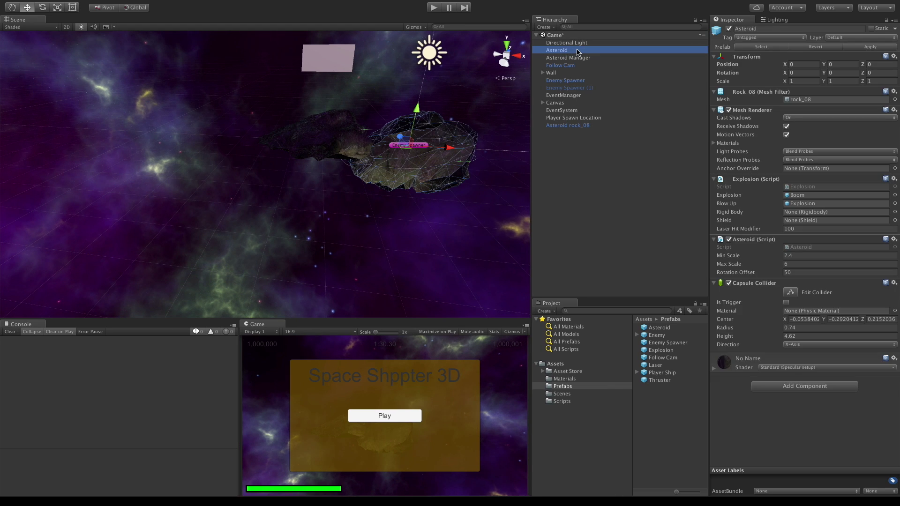
{"action": "key", "text": "Delete"}
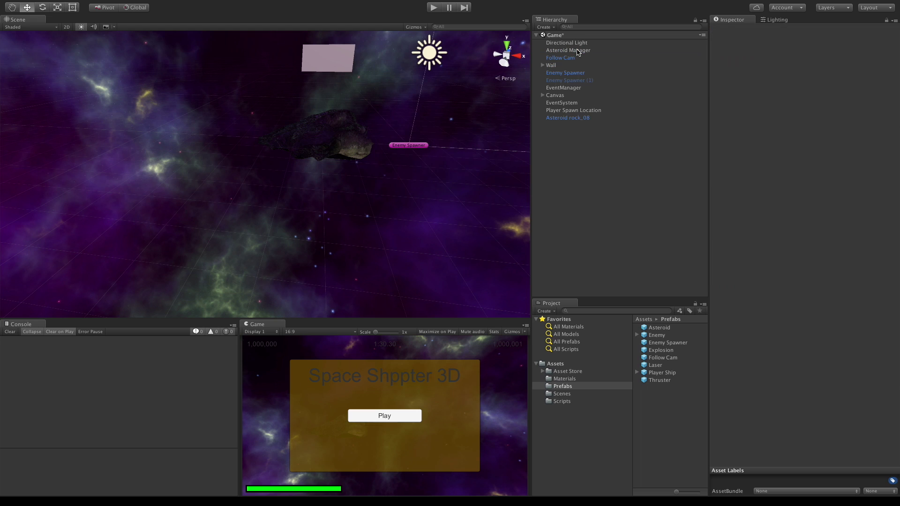
Step: Delete Asteroid rock_08 from the scene, then play-test a round flying the ship and stop play mode
{"action": "left_click", "coordinate": [578, 119]}
{"action": "key", "text": "Delete"}
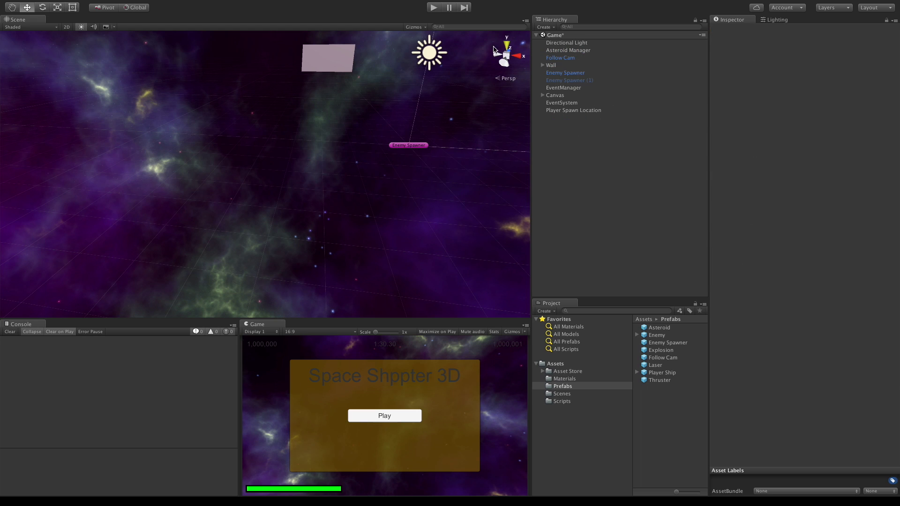
{"action": "left_click", "coordinate": [433, 7]}
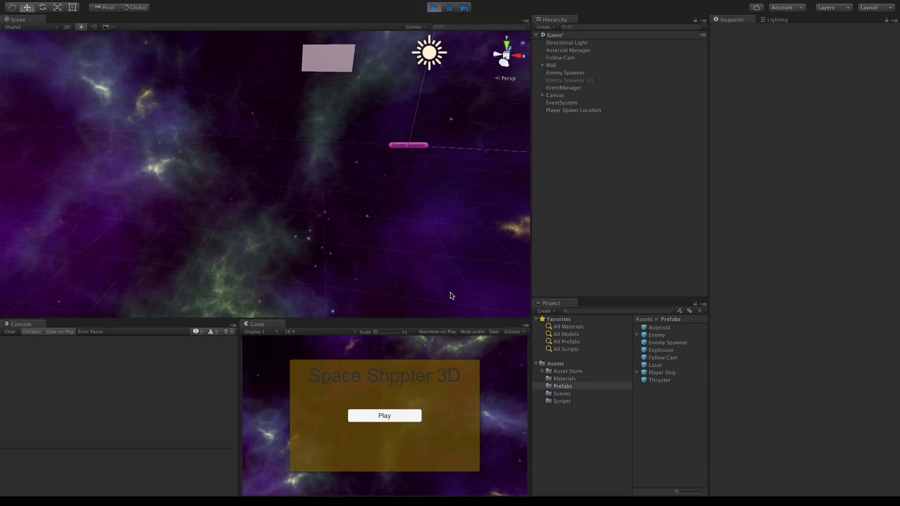
{"action": "left_click", "coordinate": [381, 418]}
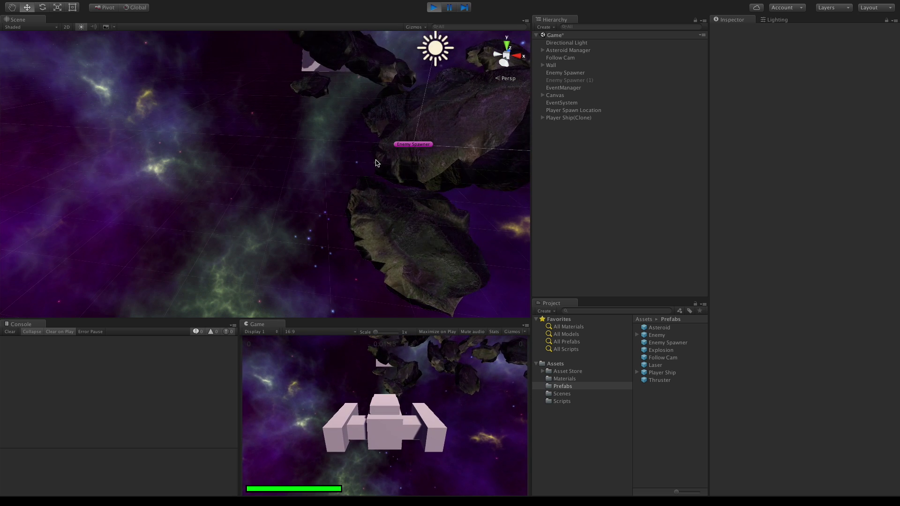
{"action": "mouse_move", "coordinate": [376, 164]}
{"action": "middle_mouse_down"}
{"action": "mouse_move", "coordinate": [399, 172]}
{"action": "mouse_move", "coordinate": [372, 172]}
{"action": "middle_mouse_up"}
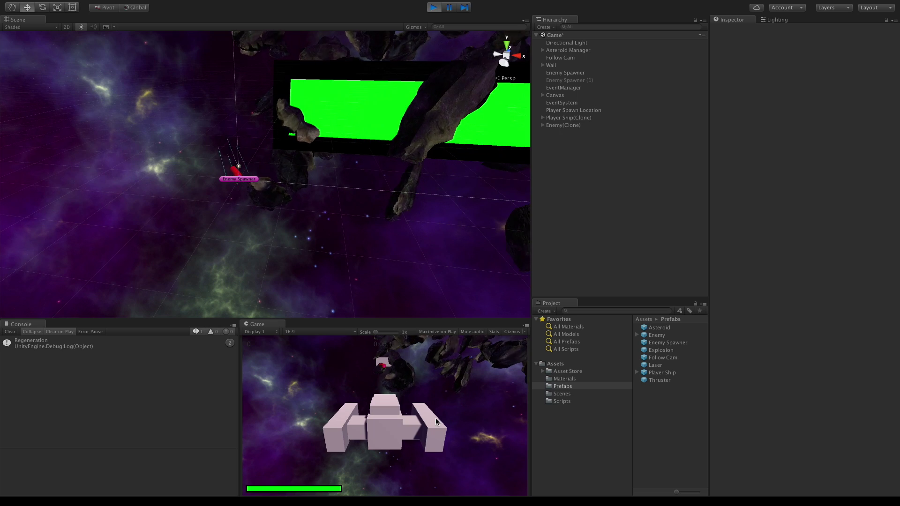
{"action": "key", "text": "w"}
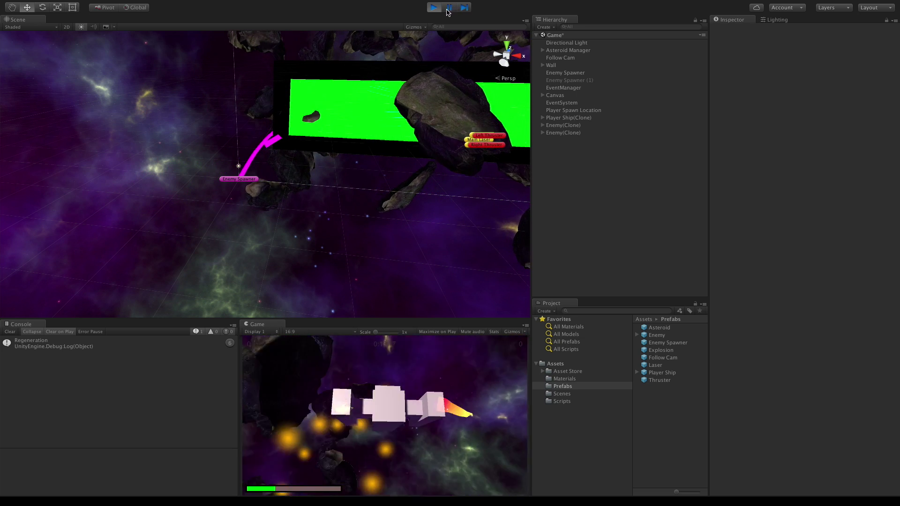
{"action": "key", "text": "super+p"}
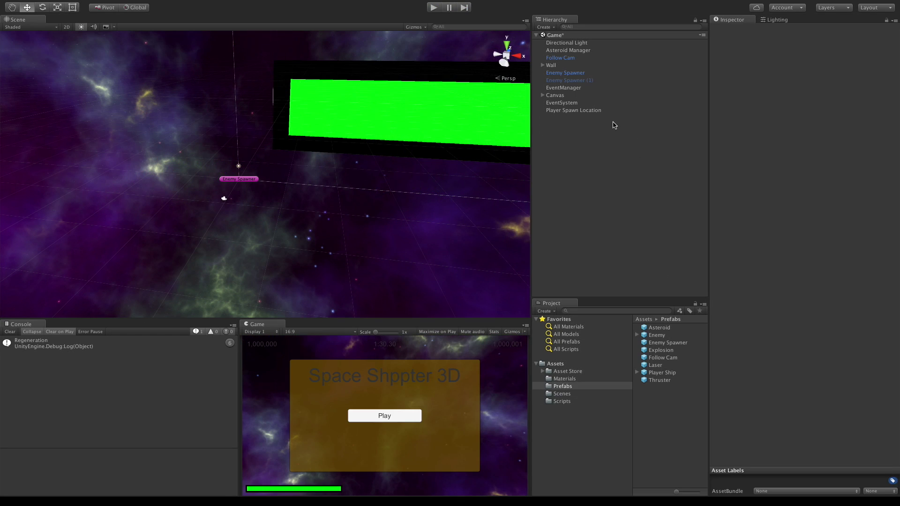
{"action": "key", "text": "super+Tab"}
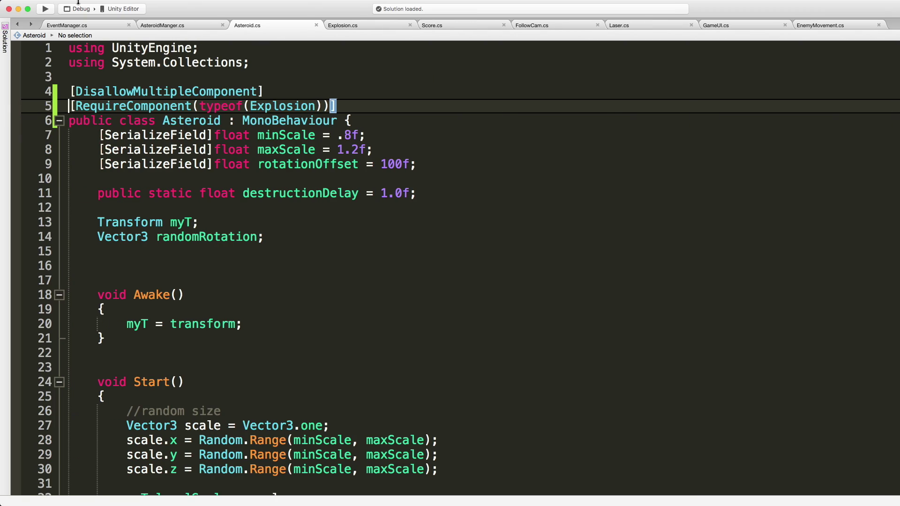
{"action": "left_click", "coordinate": [164, 25]}
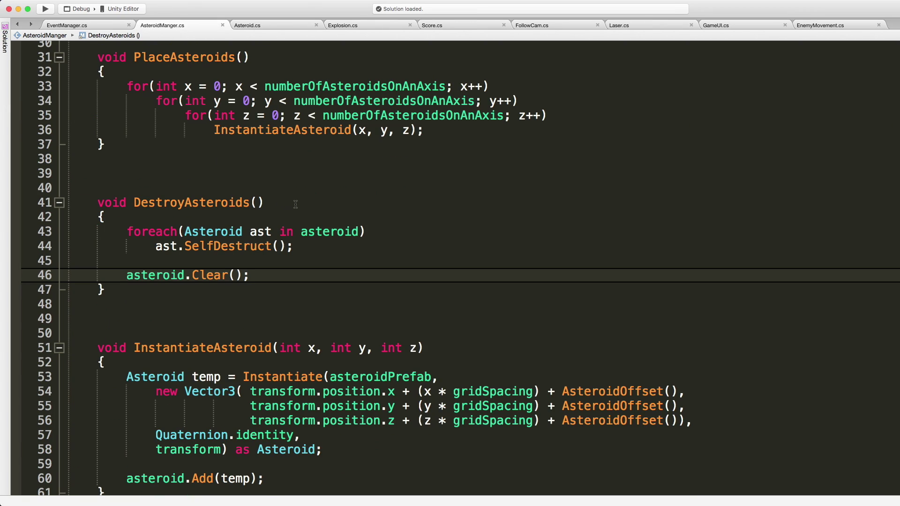
{"action": "scroll", "coordinate": [297, 200], "scroll_direction": "up", "scroll_amount": 10}
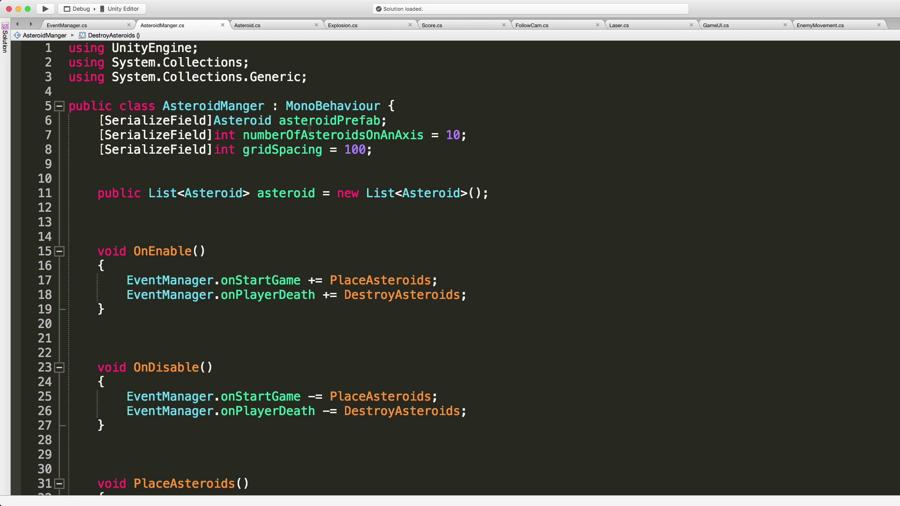
Step: Change the Asteroid Manager's Grid Spacing from 25 to 50
{"action": "key", "text": "super+Tab"}
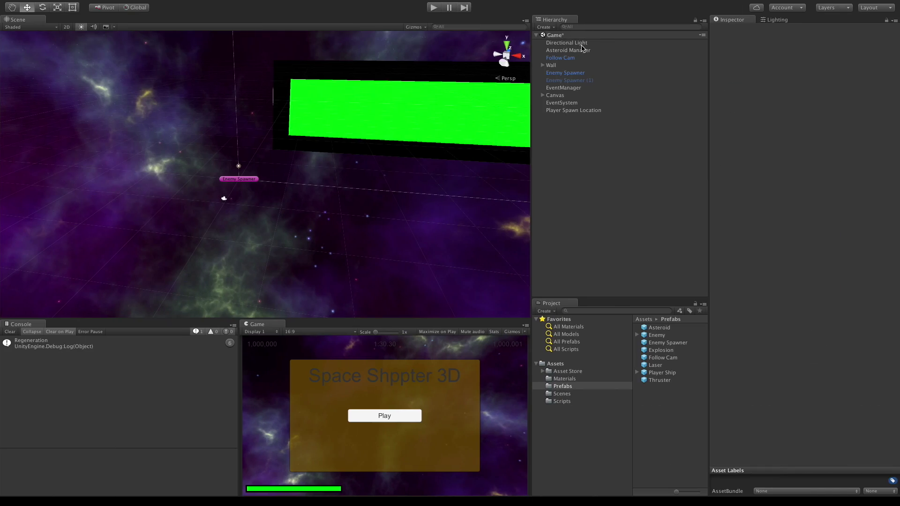
{"action": "left_click", "coordinate": [583, 49]}
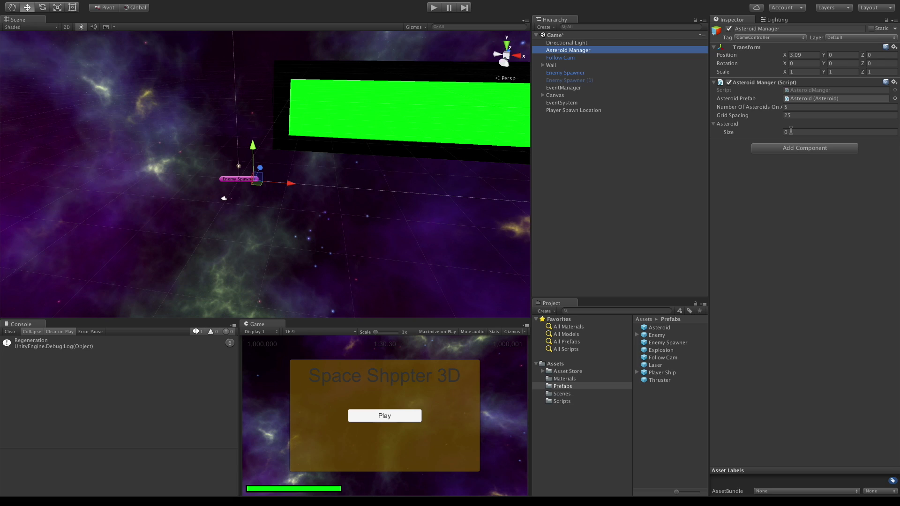
{"action": "left_click", "coordinate": [799, 115]}
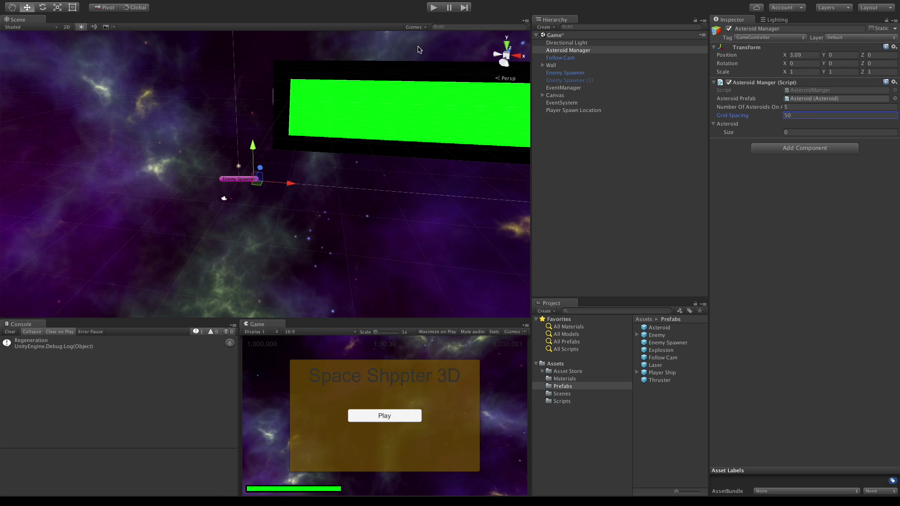
Step: Play-test a round, firing lasers among the spaced asteroids, then stop play mode
{"action": "left_click", "coordinate": [434, 8]}
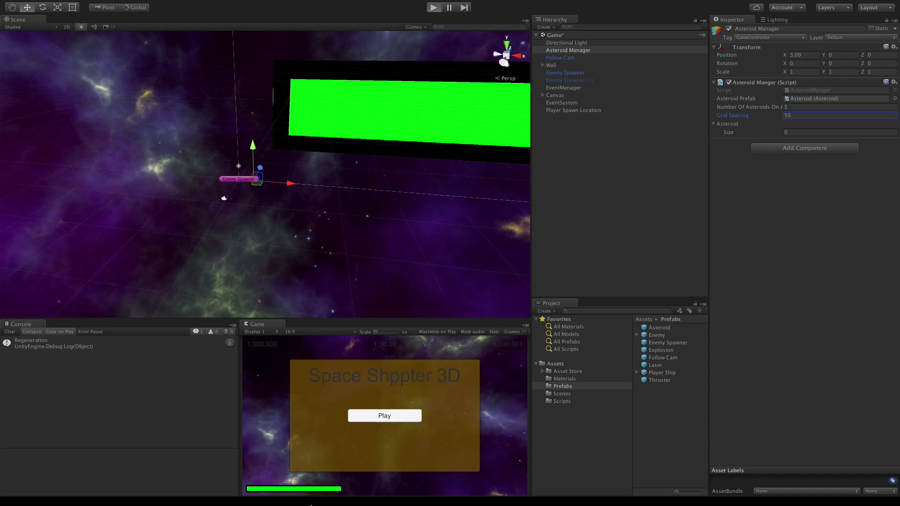
{"action": "left_click", "coordinate": [399, 416]}
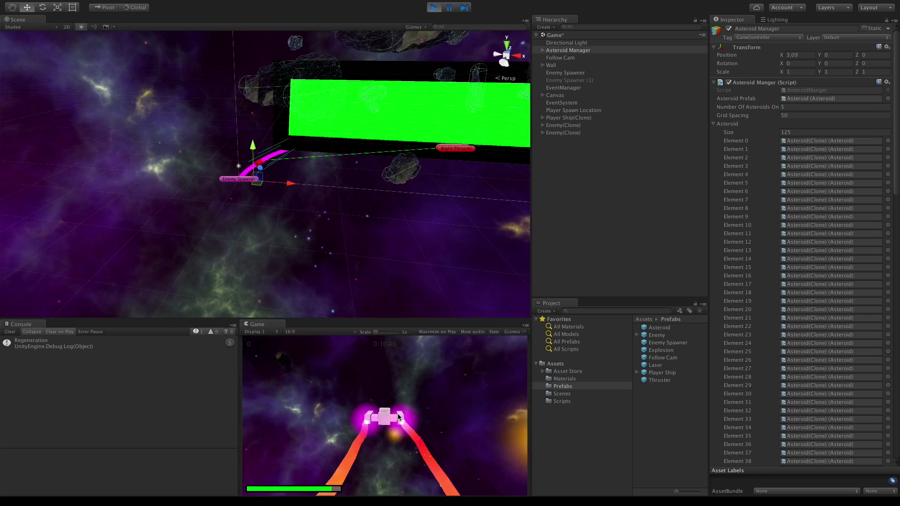
{"action": "left_click", "coordinate": [401, 409]}
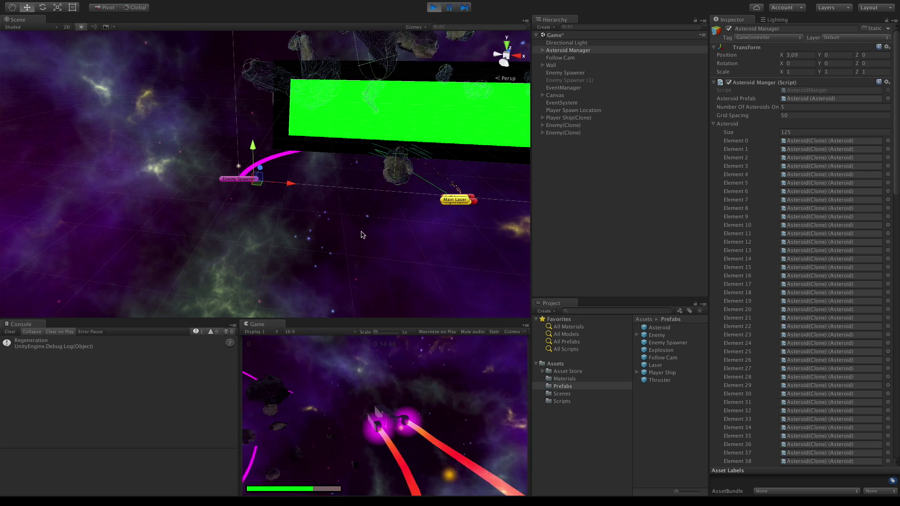
{"action": "left_click", "coordinate": [434, 7]}
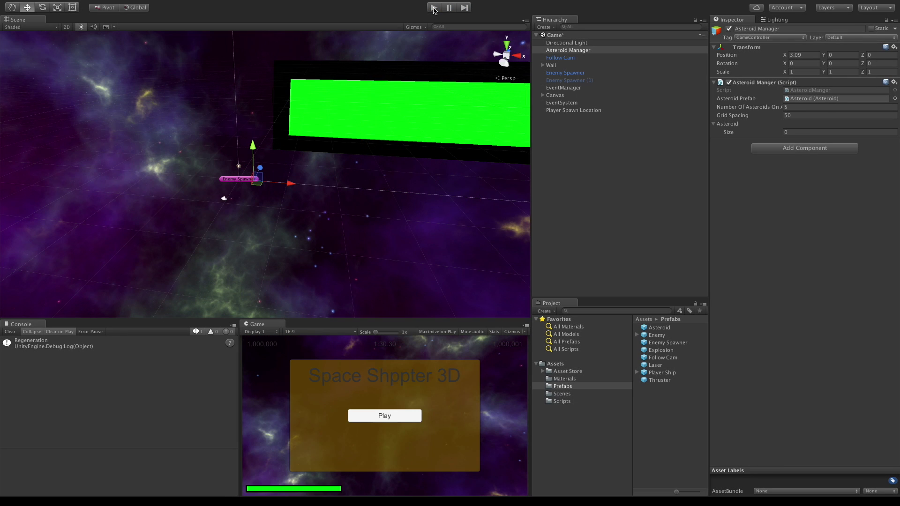
{"action": "left_click", "coordinate": [433, 8]}
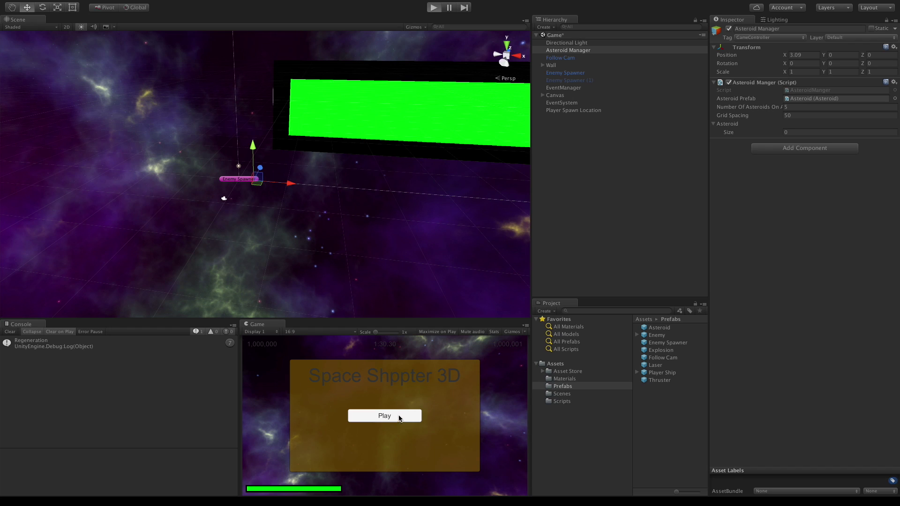
{"action": "left_click", "coordinate": [398, 416]}
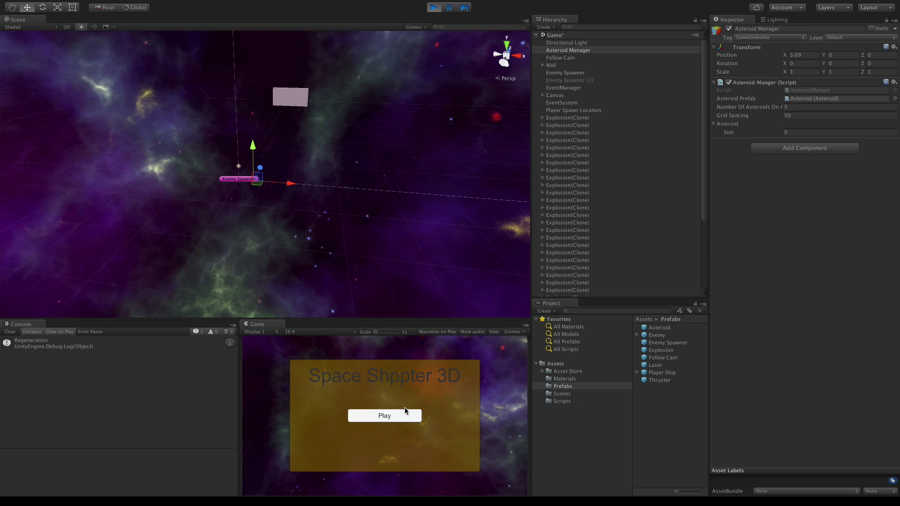
{"action": "left_click", "coordinate": [403, 415]}
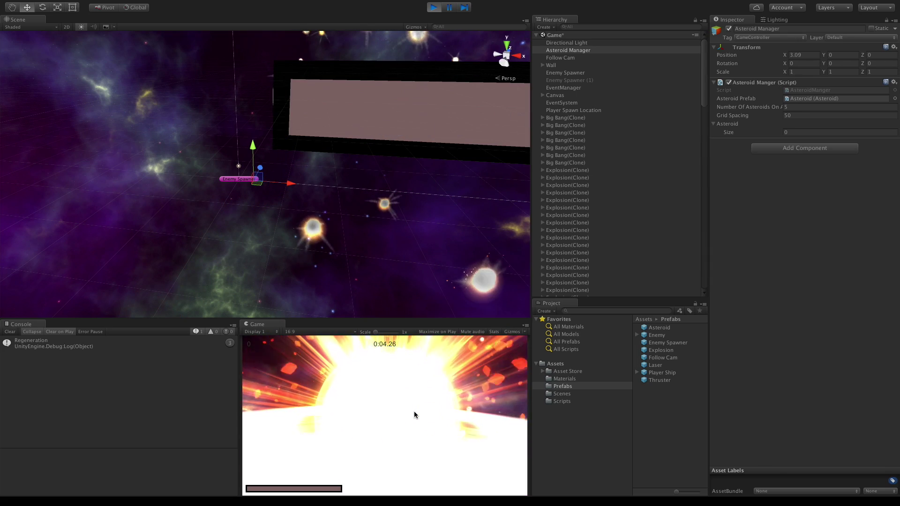
{"action": "left_click", "coordinate": [433, 7]}
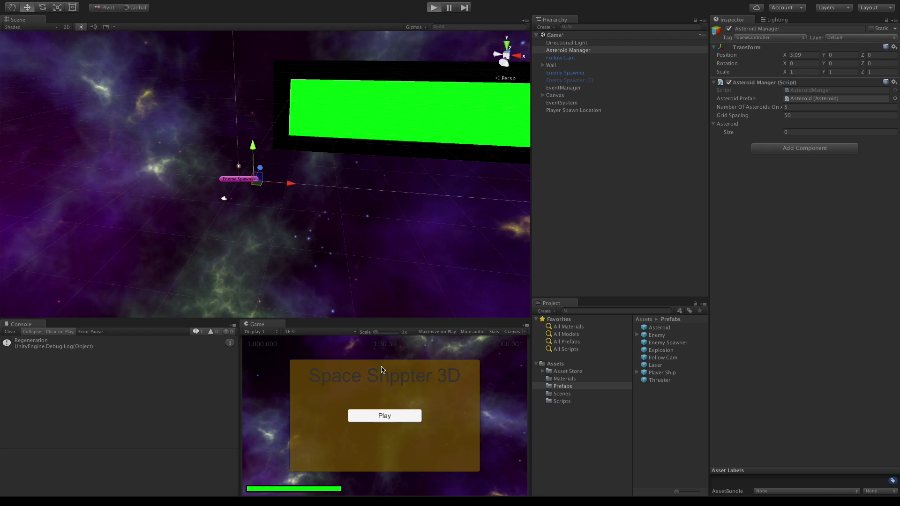
{"action": "key", "text": "ctrl+p"}
{"action": "left_click", "coordinate": [379, 412]}
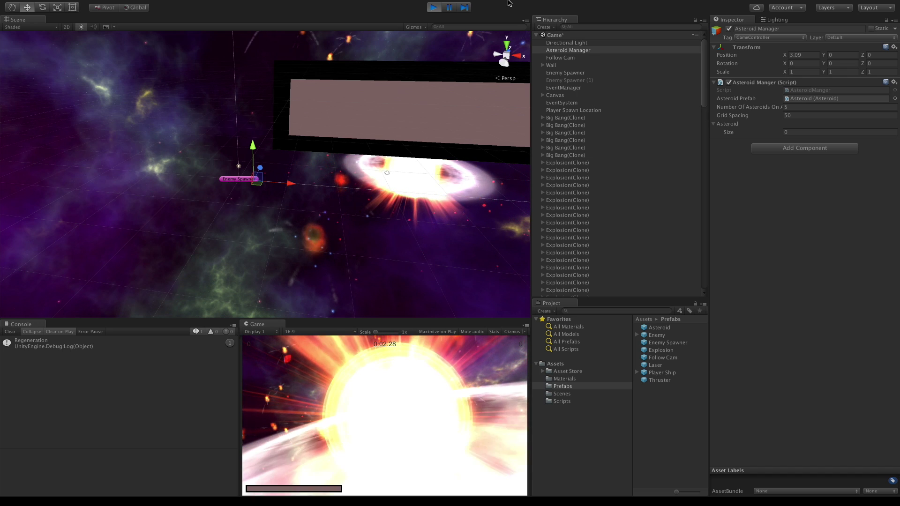
{"action": "left_click", "coordinate": [433, 8]}
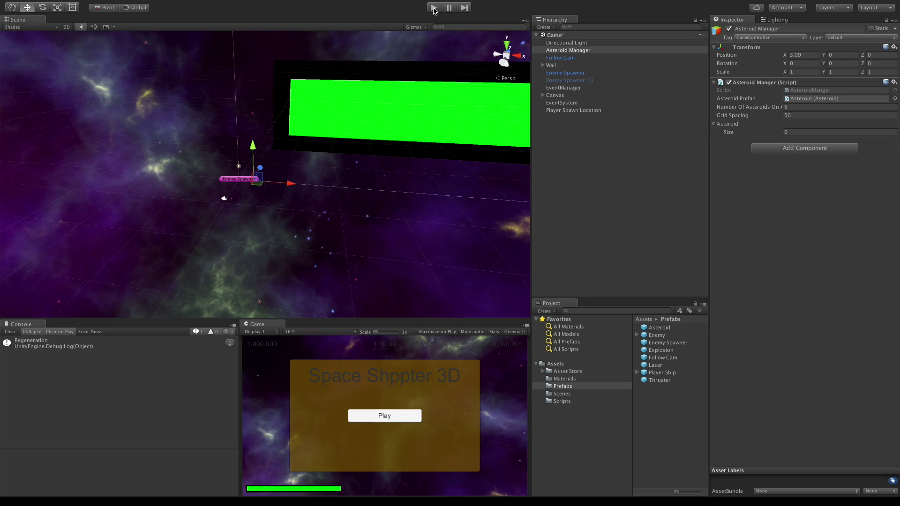